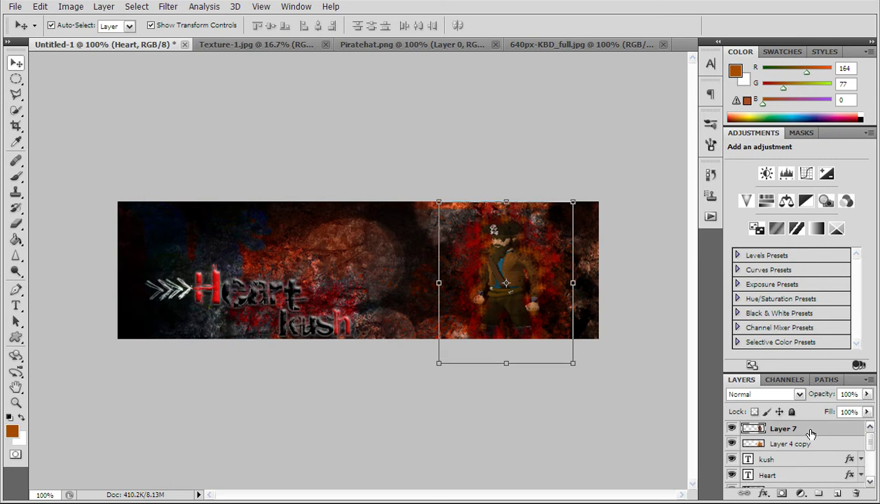
- Select the kush and Heart text layers together, shift them slightly lower on the banner, and select the Background layer
shift+click(810, 445)
mouse_move(494, 289)
mouse_down()
mouse_move(320, 289)
mouse_move(149, 308)
mouse_move(83, 406)
mouse_move(475, 268)
mouse_move(517, 277)
mouse_move(500, 278)
mouse_up()
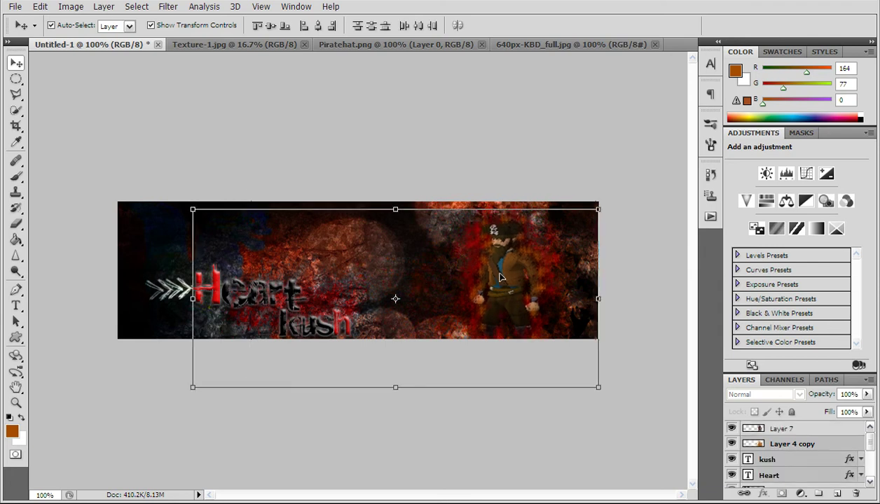
click(812, 436)
click(815, 460)
key(alt+shift+bracketleft)
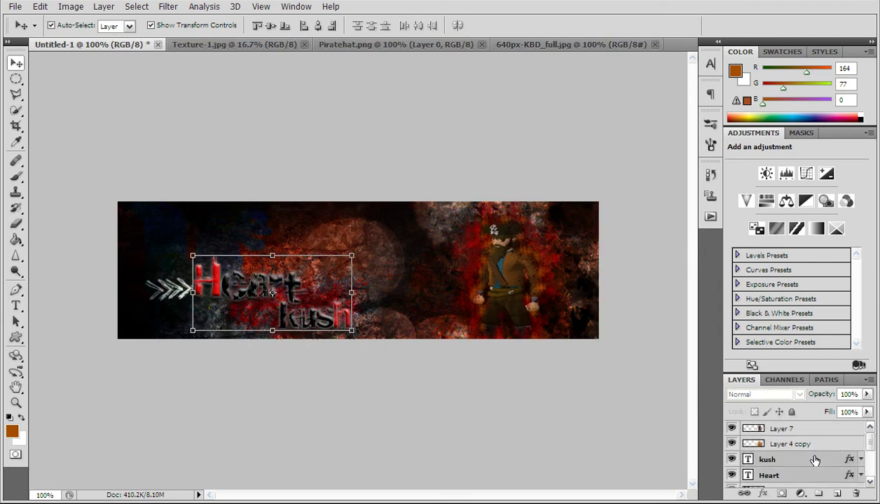
click(329, 298)
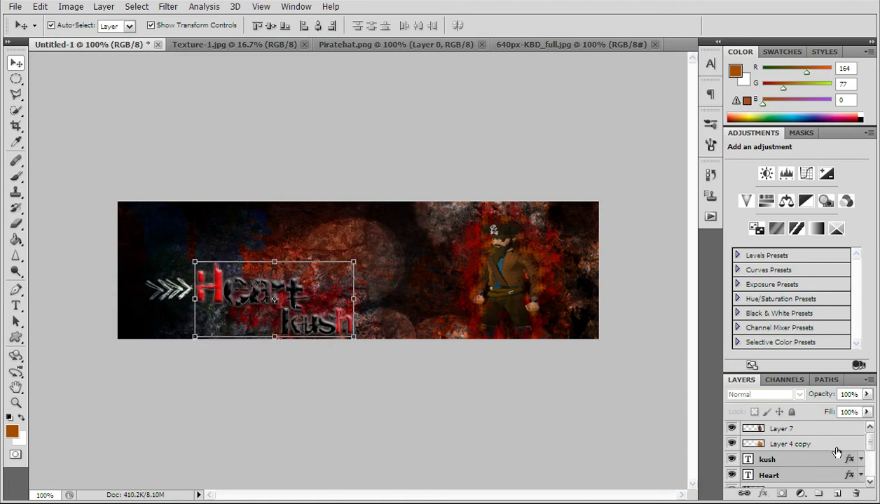
click(812, 445)
click(814, 477)
scroll(823, 481, down, 3)
click(812, 480)
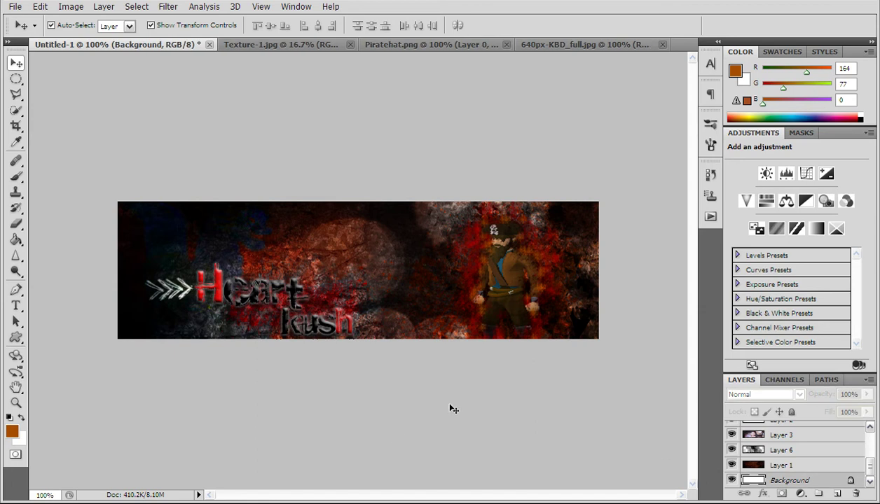
- Duplicate the kush text layer and place the copy above the Heart text
scroll(746, 465, up, 3)
click(748, 464)
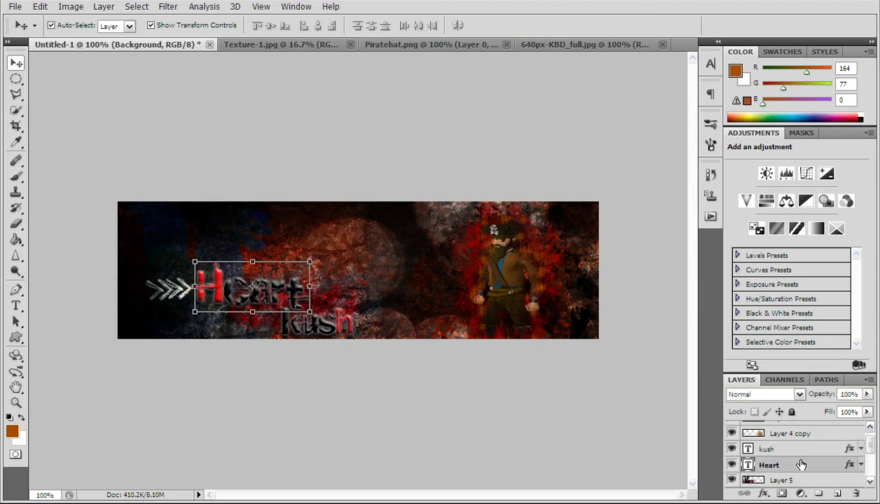
click(821, 451)
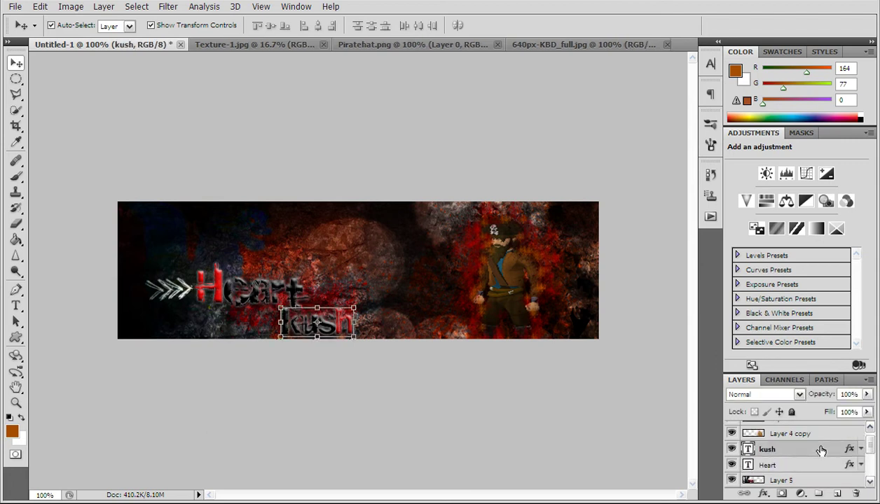
key(ctrl+j)
drag(337, 331, 309, 257)
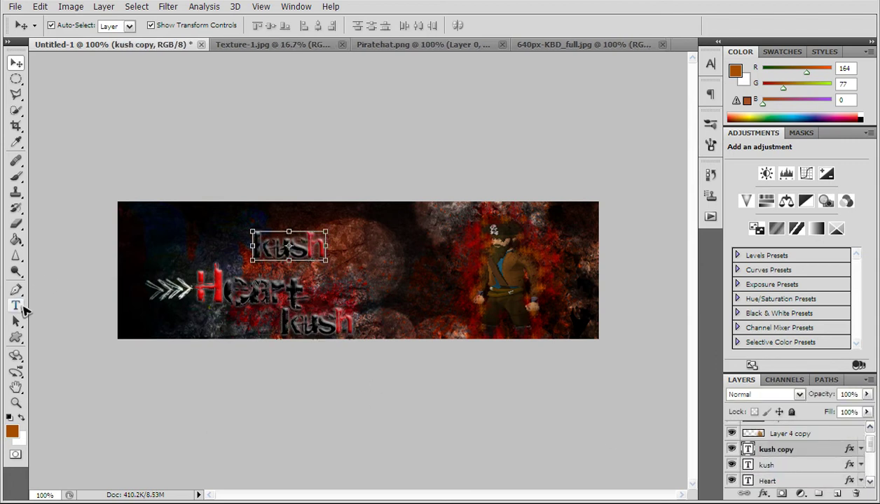
- Check the text request on the forum page and replace the copied kush text with "Runeage Head Admin"
click(22, 307)
key(alt+Tab)
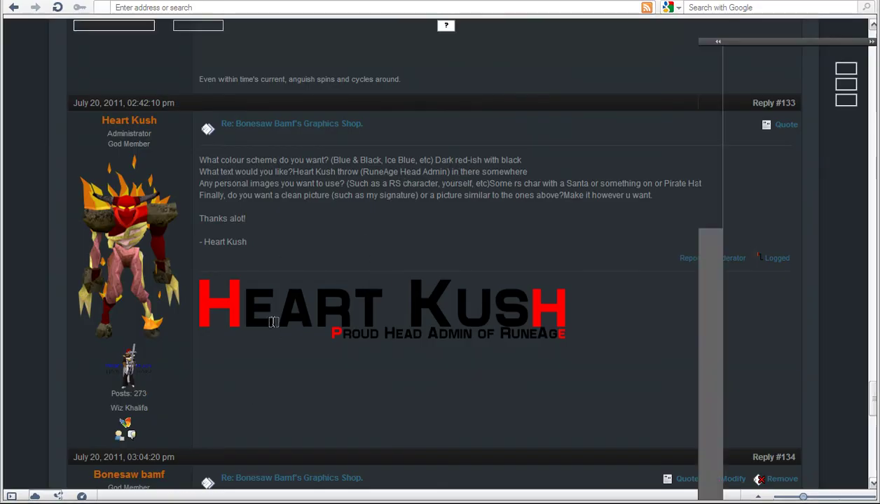
key(alt+Tab)
double_click(257, 250)
text(rumea)
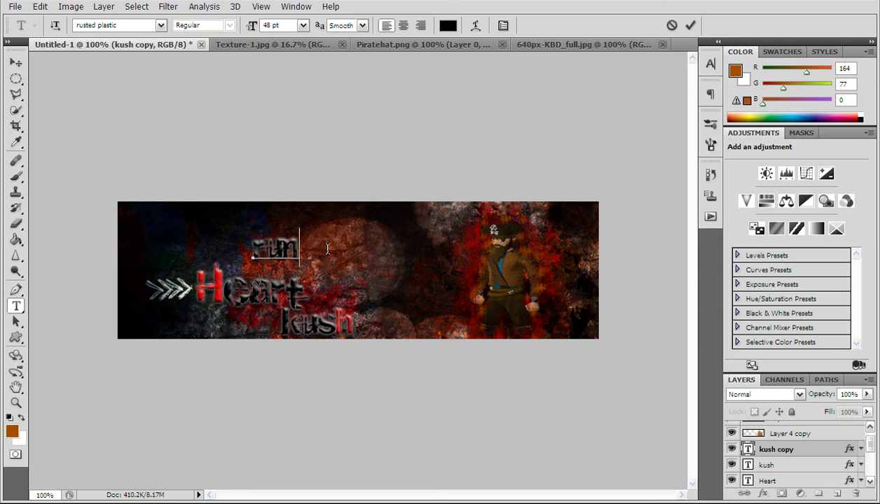
key(BackSpace)
key(BackSpace)
key(BackSpace)
key(BackSpace)
key(BackSpace)
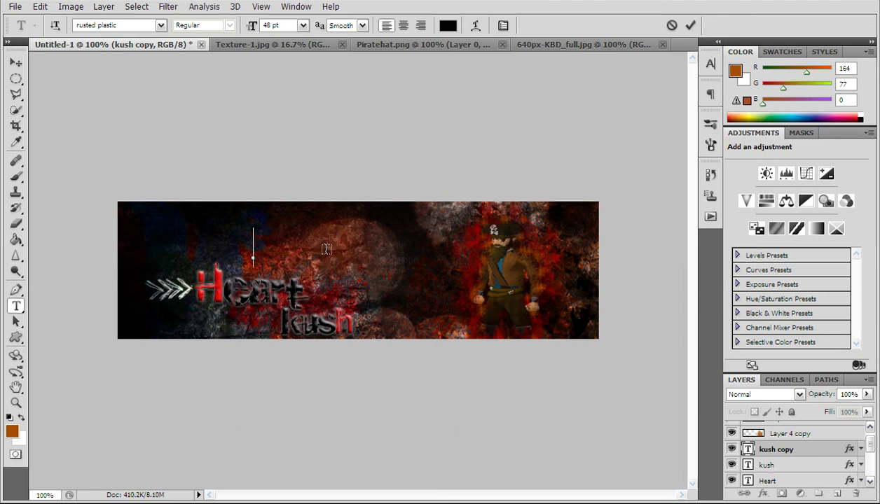
text(Runeage )
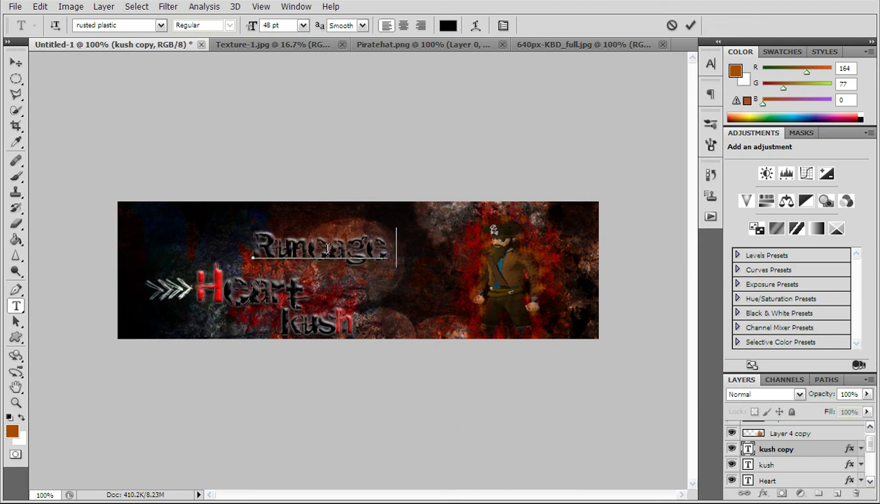
text(Head Admin)
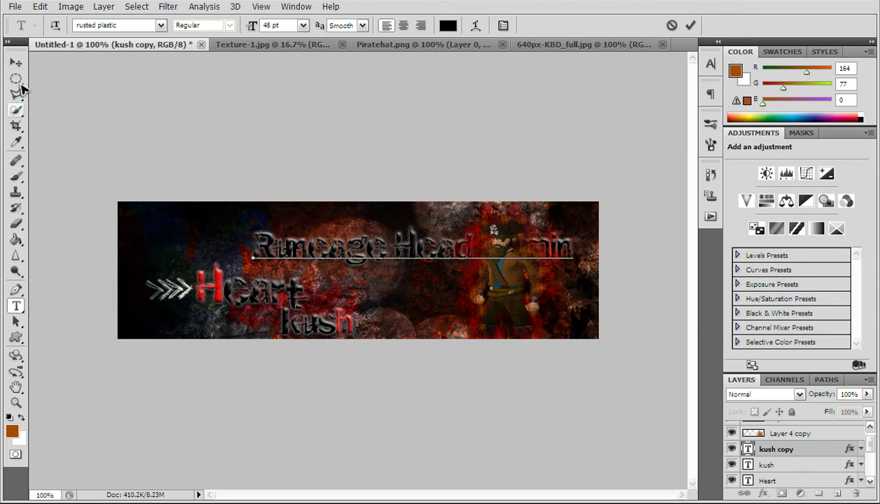
- Position the Runeage Head Admin text across the banner above the Heart text and lower its opacity to 42%
click(15, 63)
drag(406, 258, 213, 347)
drag(378, 323, 459, 230)
drag(866, 395, 835, 412)
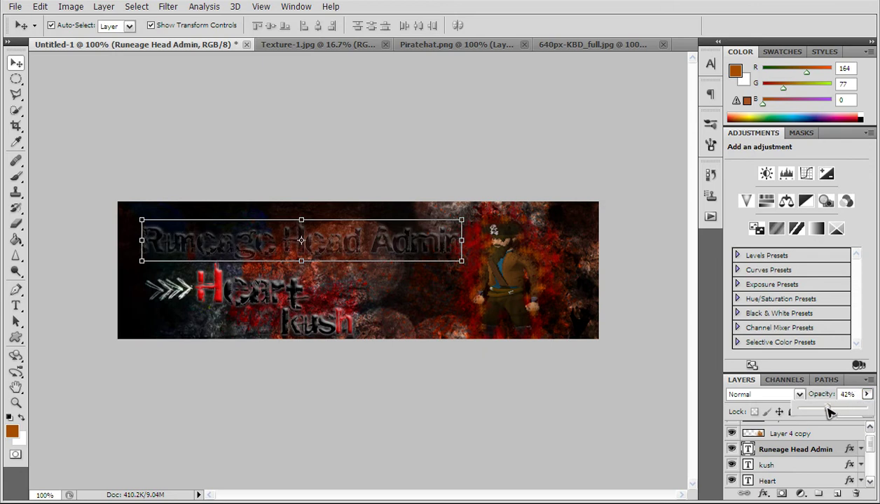
- Move the faded Runeage Head Admin text down over the kush text and reorder its layer below the Heart layer
drag(403, 253, 410, 332)
drag(788, 451, 786, 483)
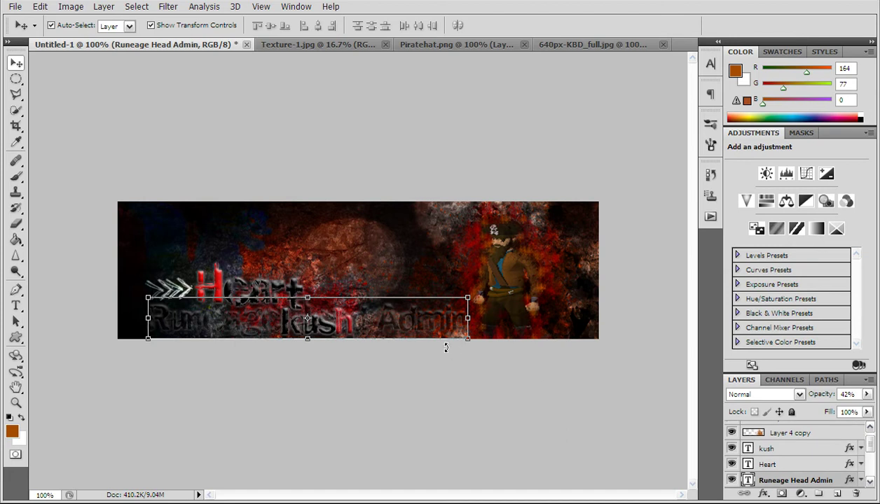
mouse_move(426, 316)
mouse_down()
mouse_move(420, 257)
mouse_move(419, 314)
mouse_move(407, 310)
mouse_move(438, 324)
mouse_up()
- Delete "Head Admin" from the faded text so that only "Runeage" remains
click(16, 305)
click(792, 432)
click(815, 480)
drag(478, 317, 309, 319)
key(BackSpace)
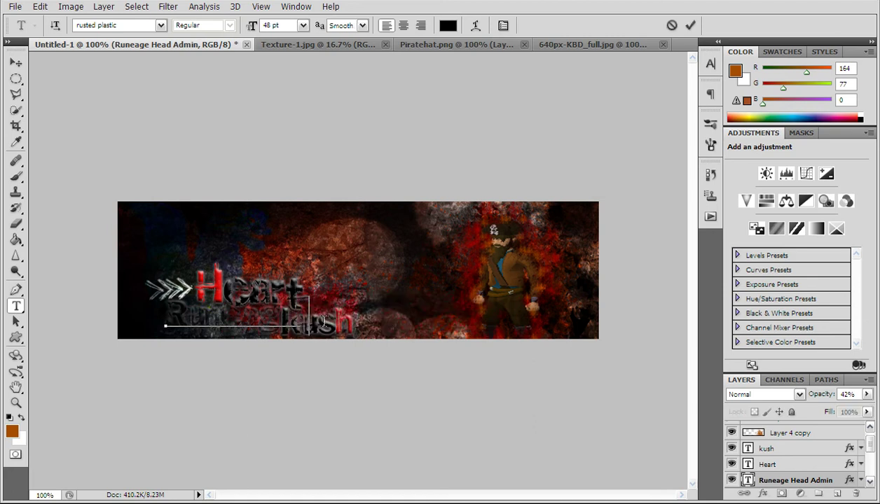
- Move the faded Runeage text above the arrows and Heart text, and place a duplicate of it to its right
click(15, 63)
drag(242, 328, 217, 270)
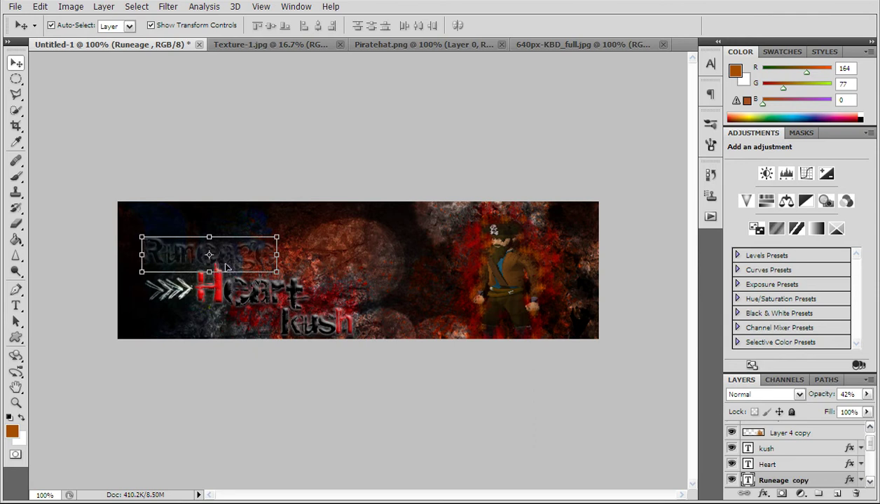
click(15, 305)
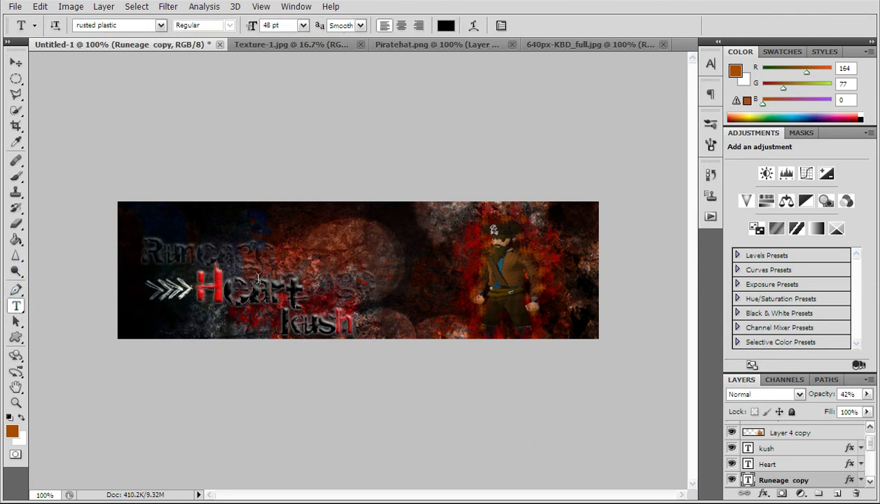
double_click(259, 281)
click(808, 480)
click(16, 63)
drag(242, 260, 402, 269)
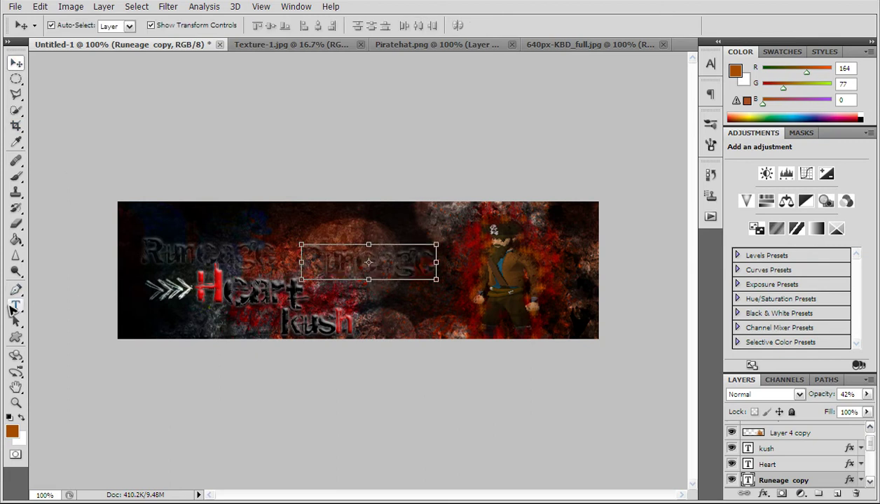
- Replace the wording of the duplicated Runeage text with "Head"
click(16, 306)
drag(307, 258, 533, 287)
text(Head)
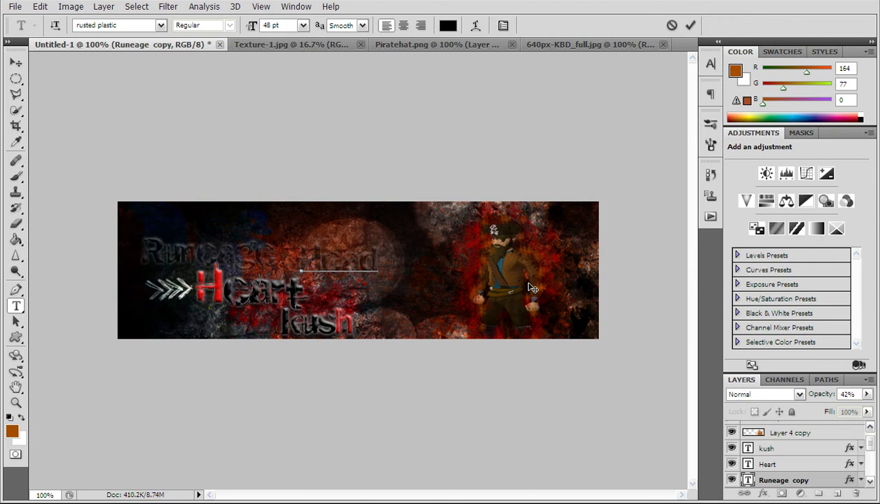
- Place the faded Head text just left of the kush text and a duplicate of it to the right of Heart
click(18, 63)
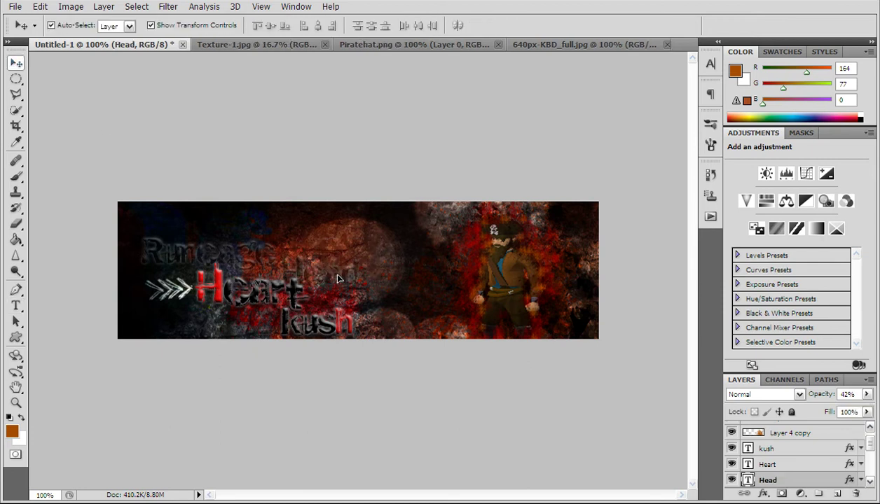
drag(337, 279, 383, 289)
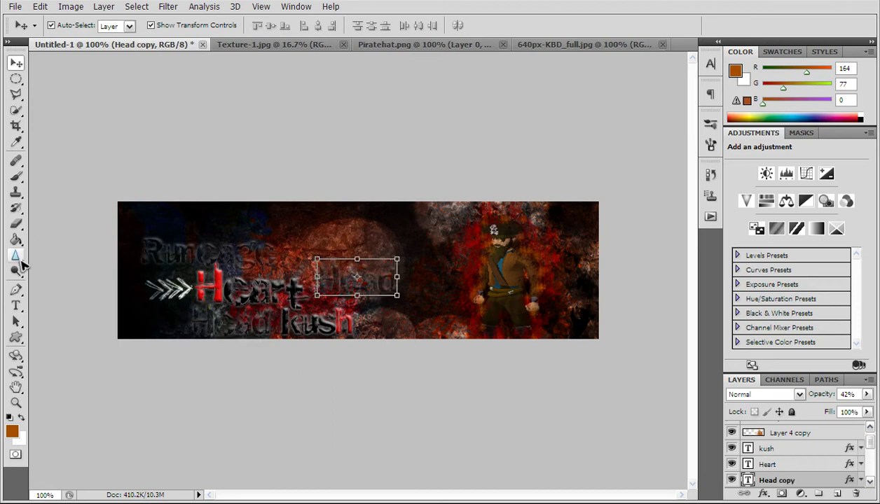
- Change the duplicated Head text to "Admin", align it just right of the Heart text, and select the Background layer
click(15, 305)
drag(317, 274, 477, 286)
key(BackSpace)
text(Admi)
click(16, 62)
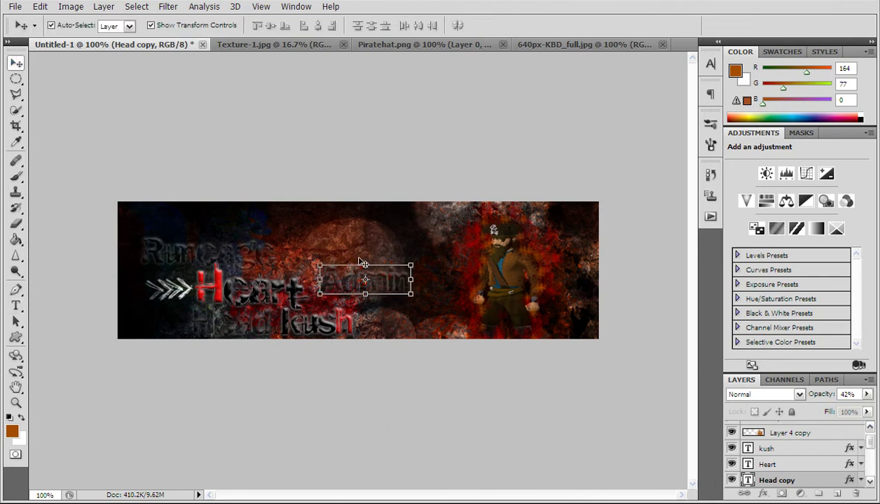
mouse_move(378, 279)
mouse_down()
mouse_move(417, 320)
mouse_move(358, 286)
mouse_move(366, 288)
mouse_up()
scroll(784, 468, down, 5)
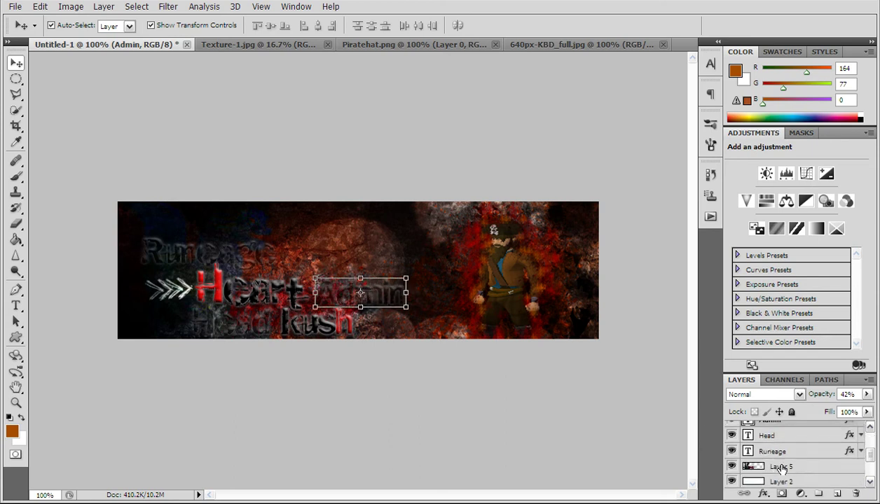
scroll(784, 468, down, 1)
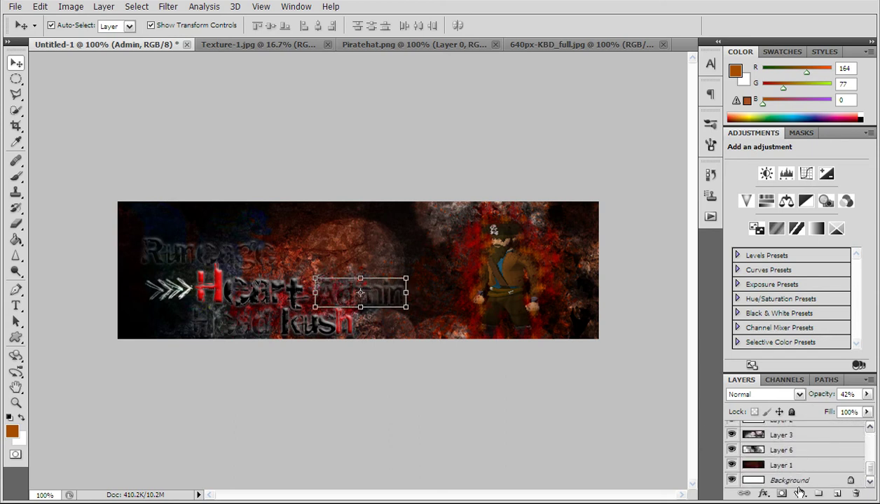
click(785, 481)
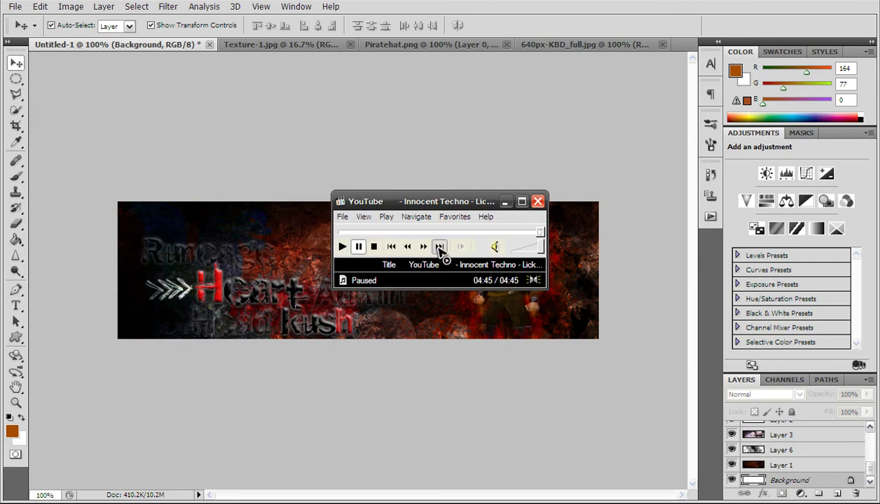
- Switch to the media player and skip ahead through the playlist to another track
click(439, 247)
click(504, 201)
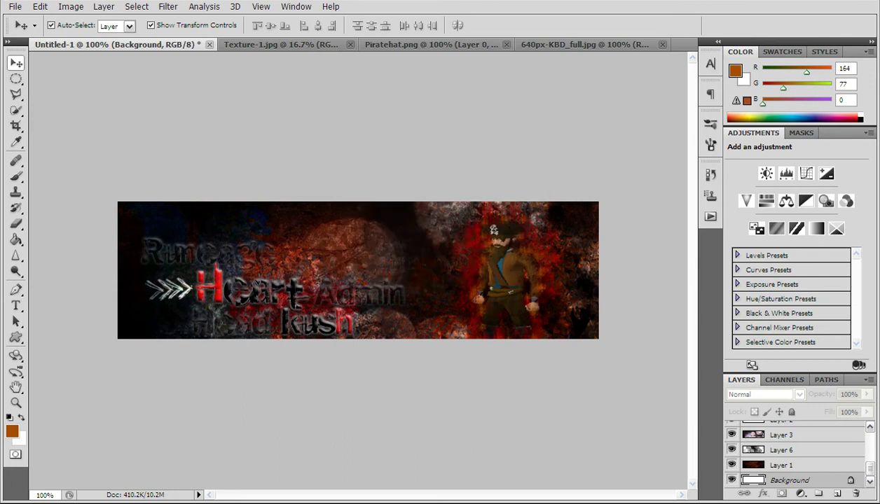
click(441, 248)
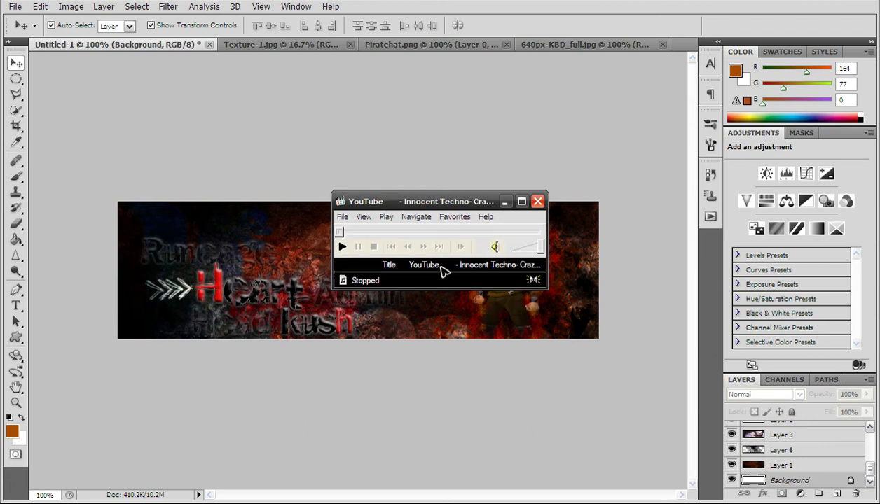
click(449, 250)
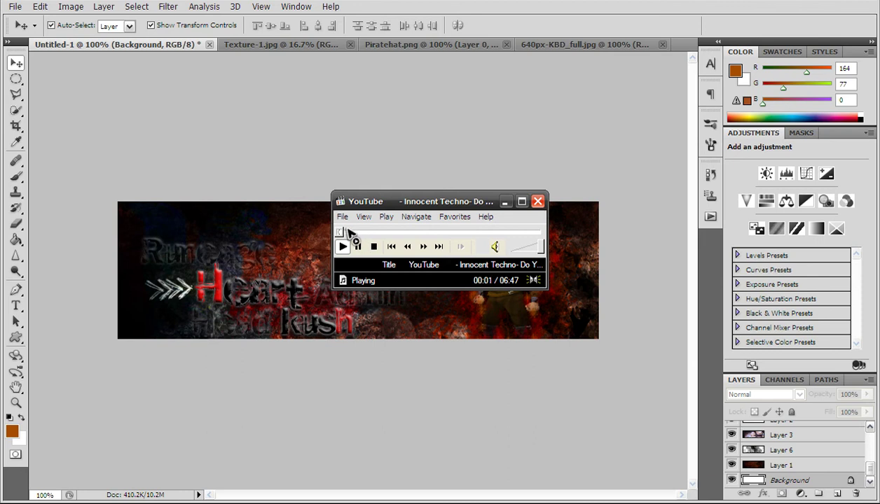
click(440, 247)
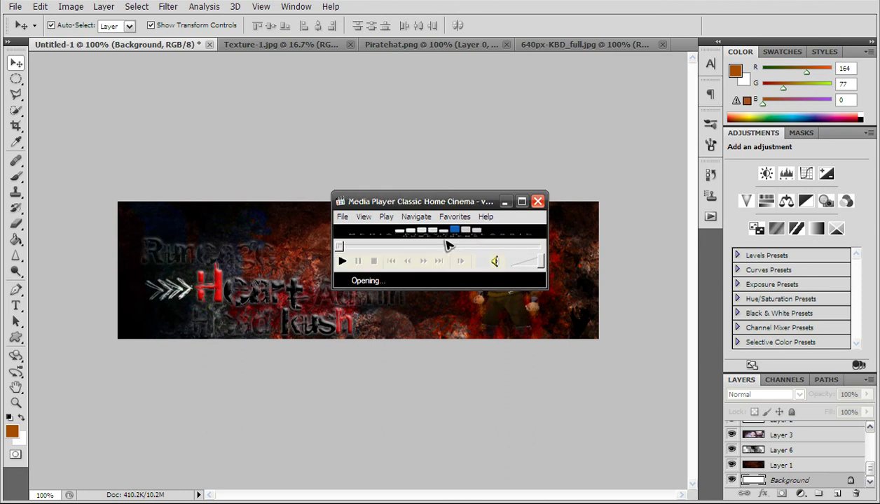
click(394, 233)
click(434, 232)
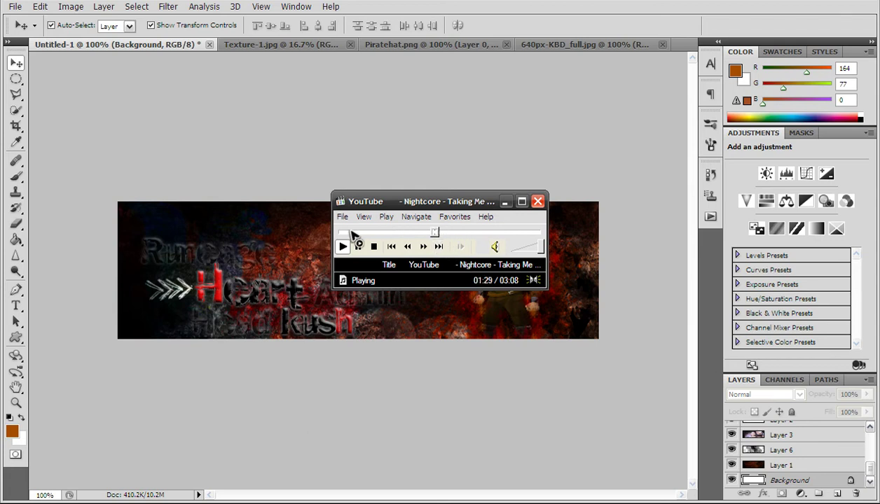
click(439, 248)
click(360, 232)
click(387, 232)
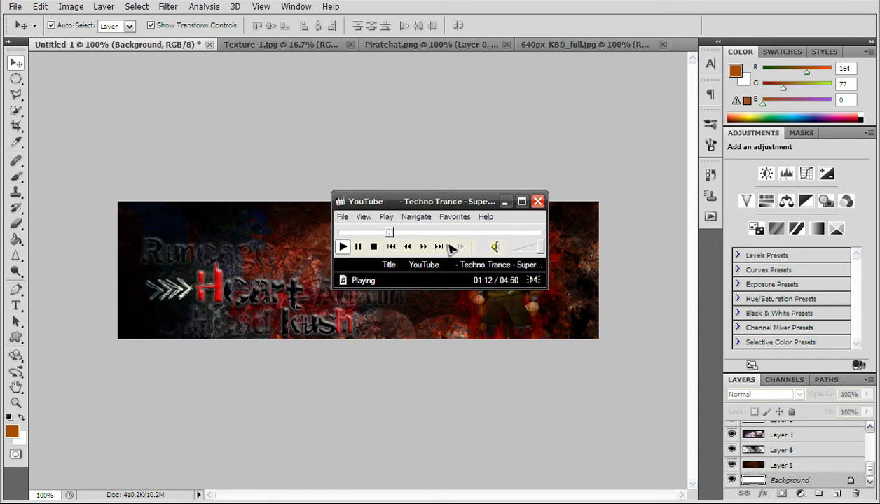
click(440, 247)
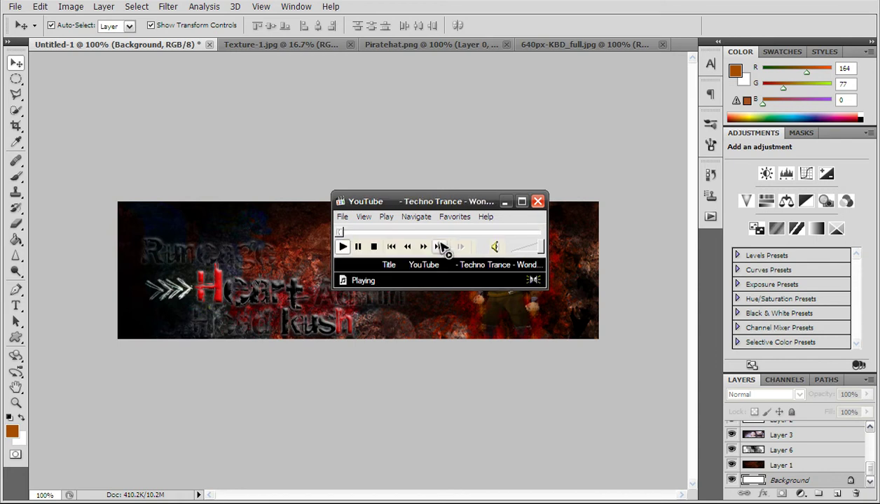
click(440, 247)
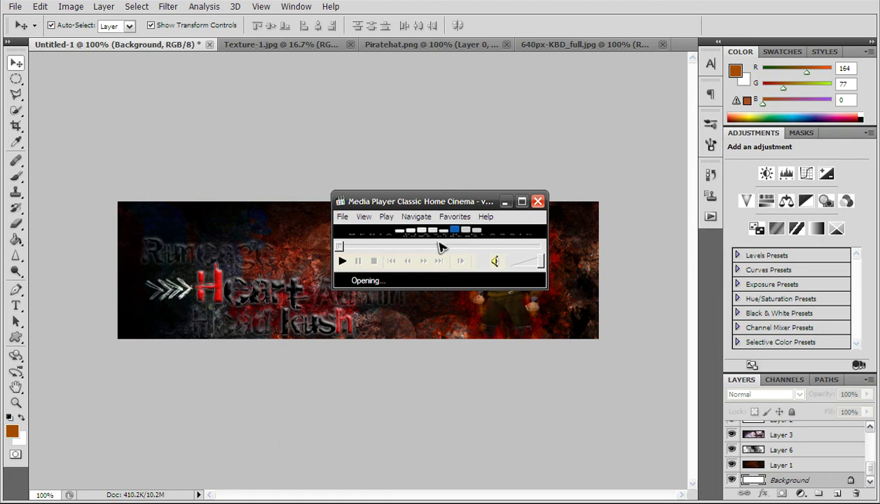
click(395, 249)
- Move the faded Admin, Head and Runeage texts inward so they overlap the Heart kush title, and select the Background layer
click(417, 365)
scroll(802, 471, up, 3)
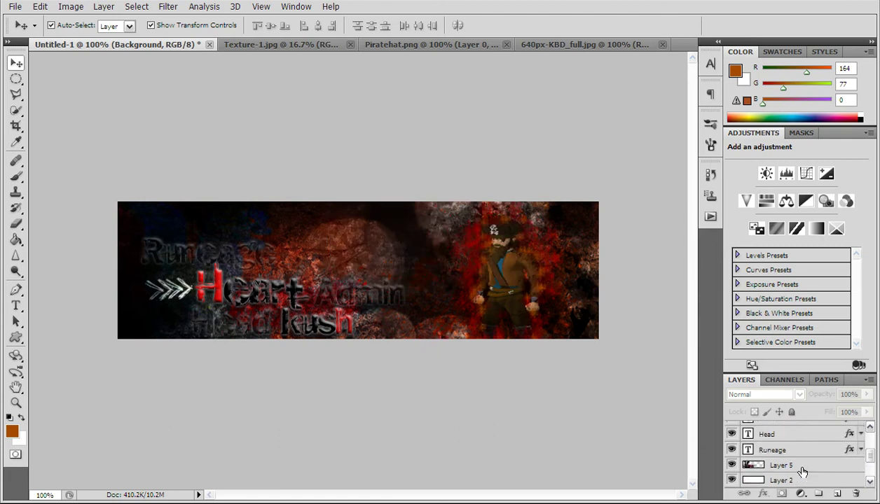
click(802, 470)
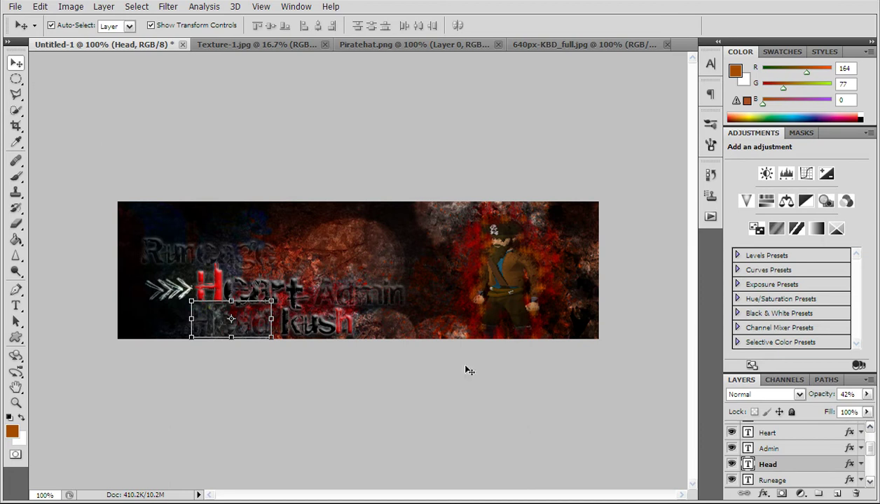
click(767, 448)
drag(405, 295, 362, 309)
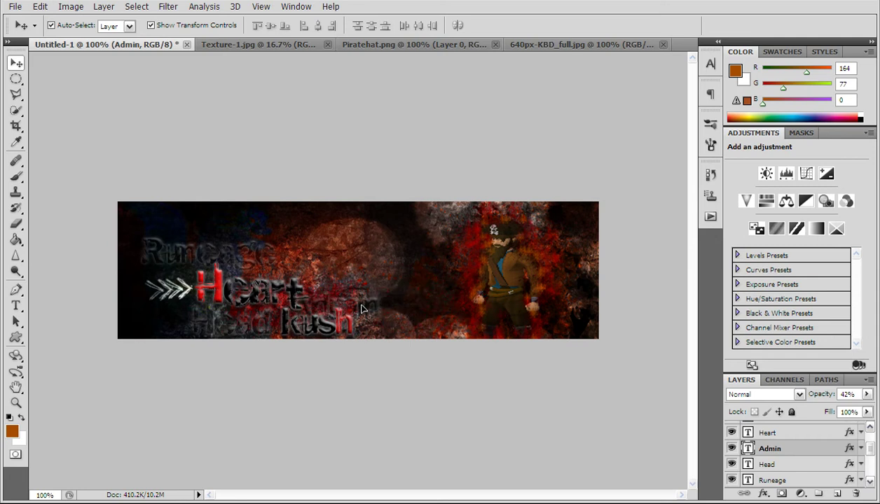
click(781, 465)
drag(240, 311, 265, 314)
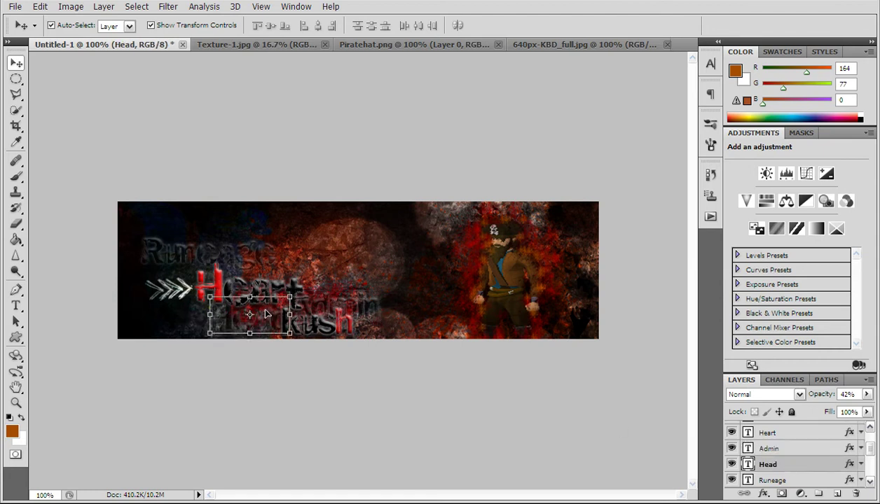
click(776, 480)
drag(228, 251, 233, 271)
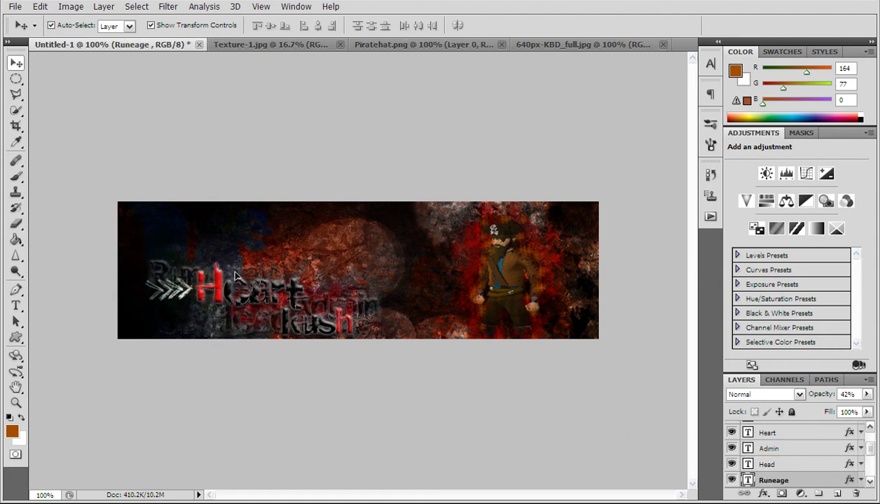
scroll(835, 462, down, 5)
click(834, 483)
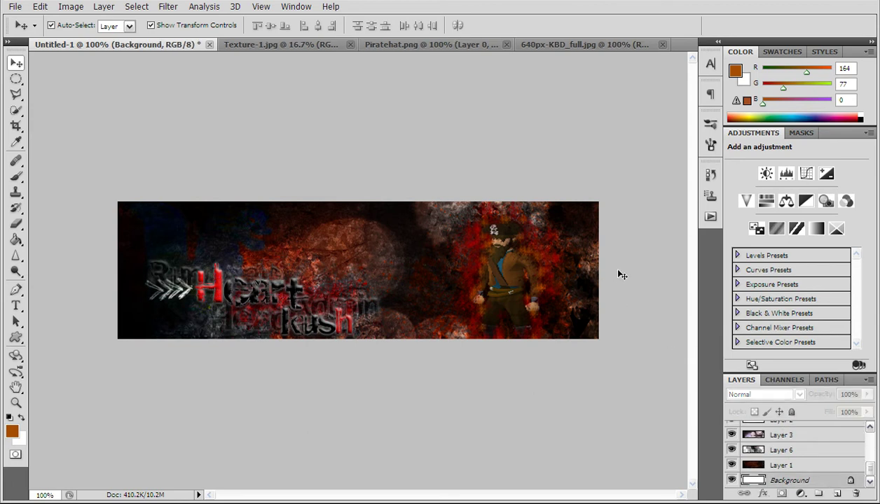
- Recolour the H of the Heart text to a darker red
scroll(771, 447, up, 3)
click(768, 434)
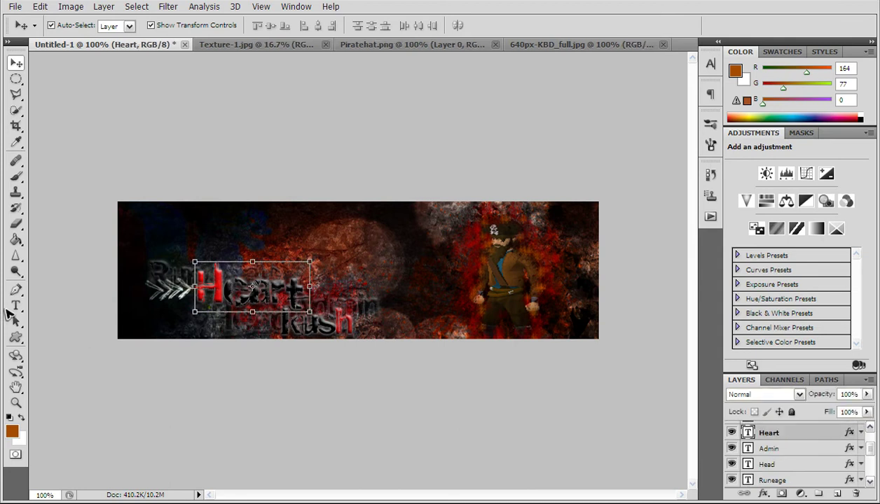
click(15, 305)
drag(215, 287, 194, 287)
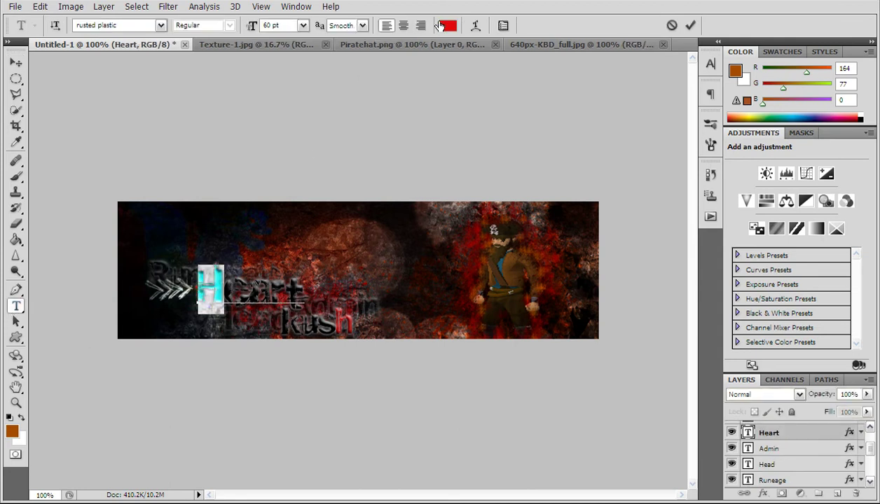
click(448, 25)
click(177, 181)
click(199, 186)
mouse_move(285, 108)
mouse_down()
mouse_move(770, 193)
mouse_move(726, 202)
mouse_up()
drag(644, 297, 639, 300)
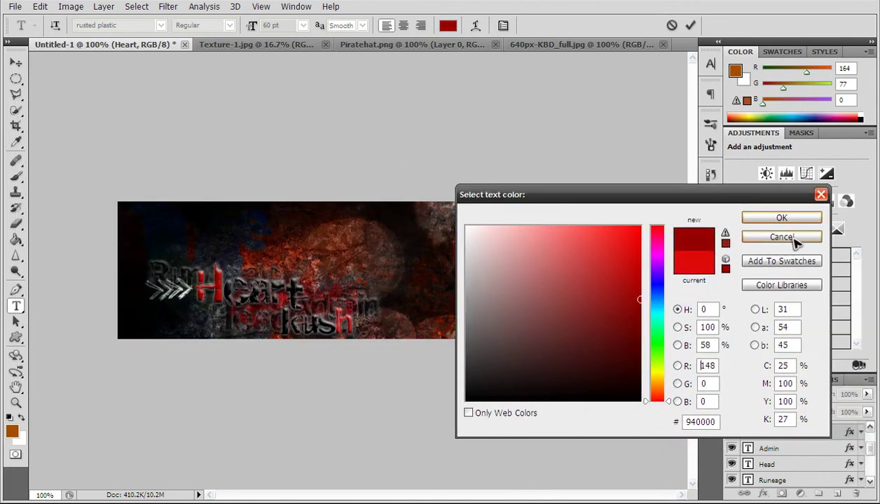
click(781, 218)
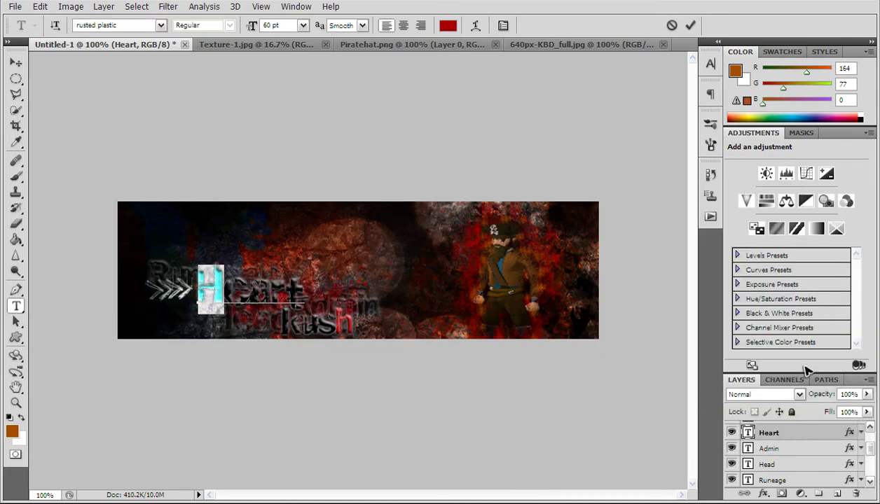
scroll(813, 443, up, 2)
click(814, 439)
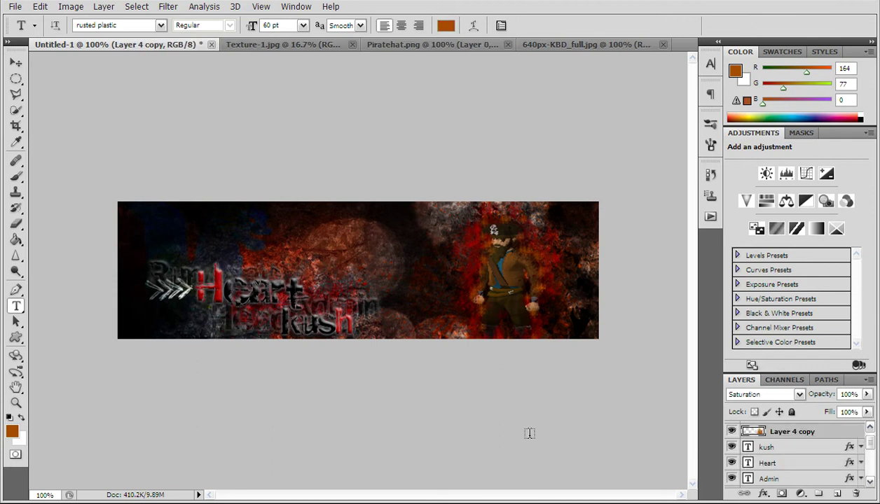
- Paint splatter brush strokes at 127 px on Layer 1 around and below the Heart kush title
scroll(797, 466, down, 2)
click(794, 466)
scroll(802, 466, down, 2)
click(799, 466)
click(15, 177)
click(274, 312)
key(ctrl+z)
scroll(764, 458, down, 3)
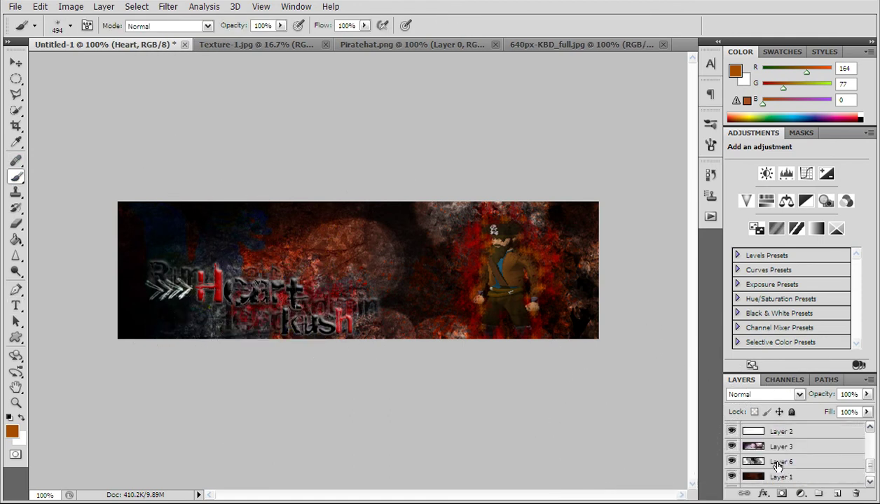
click(70, 26)
click(94, 63)
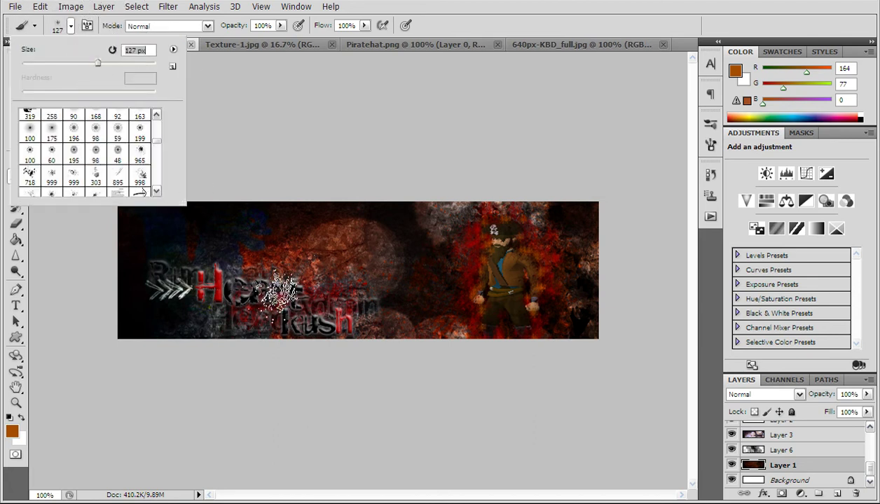
key(Return)
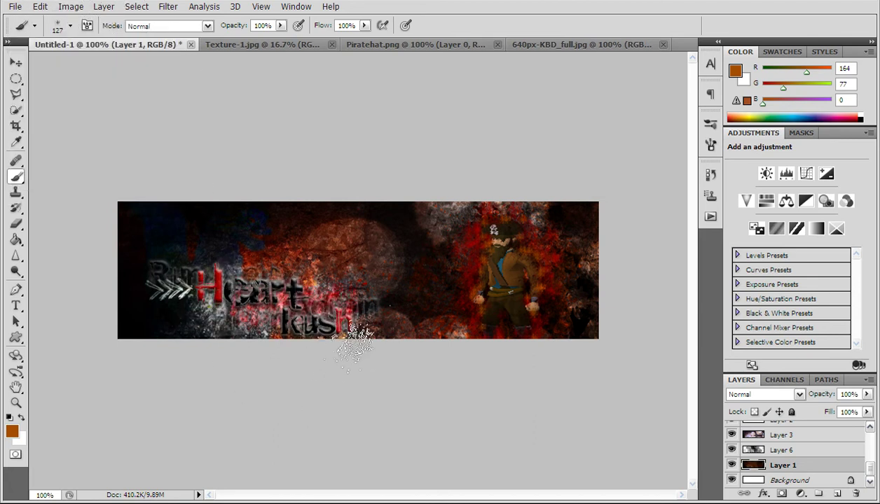
mouse_move(368, 357)
mouse_down()
mouse_move(301, 309)
mouse_move(211, 284)
mouse_up()
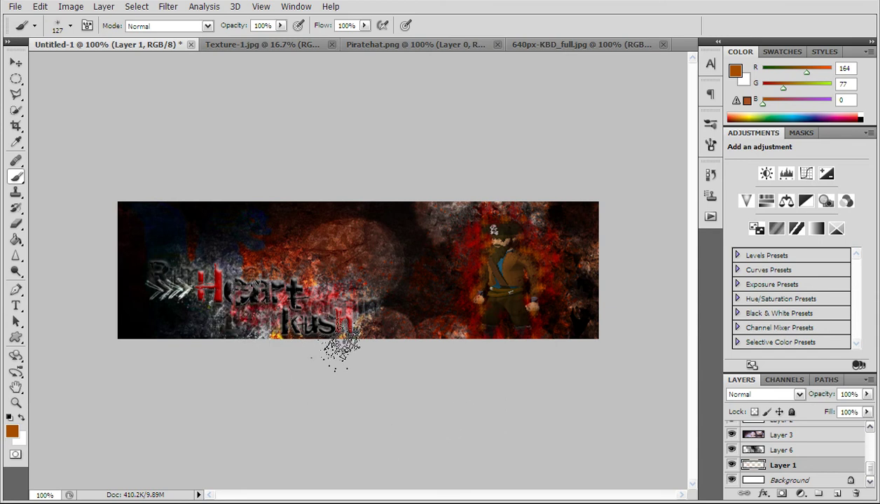
- Set the layer opacity of the Runeage and Head texts to 53% and of the Admin text to about 52%
scroll(806, 457, up, 3)
click(798, 450)
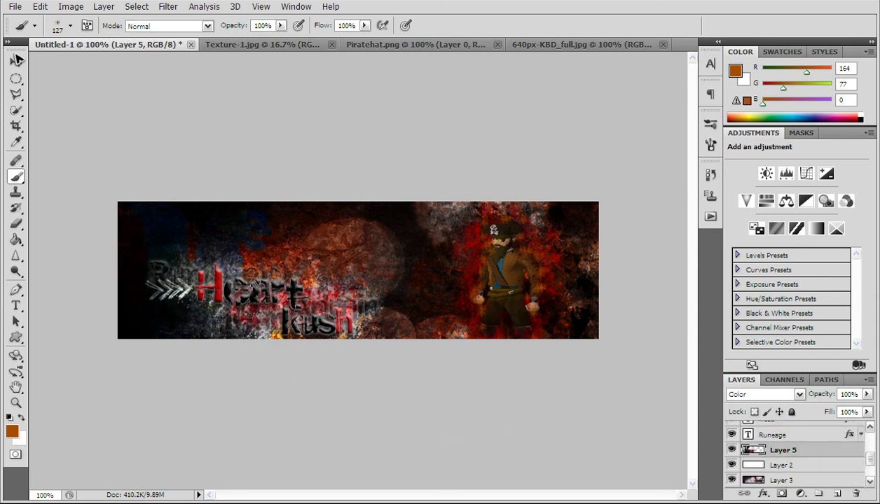
click(787, 439)
scroll(801, 449, up, 1)
click(866, 394)
drag(846, 411, 847, 413)
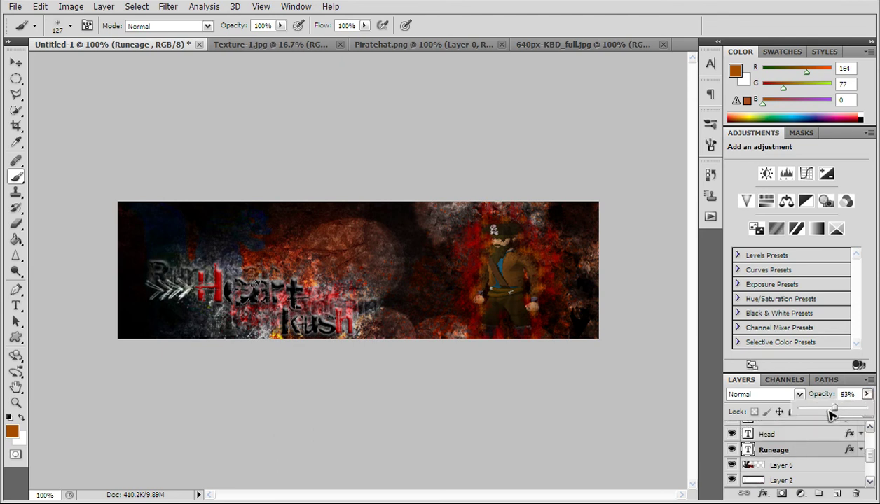
click(825, 432)
click(868, 396)
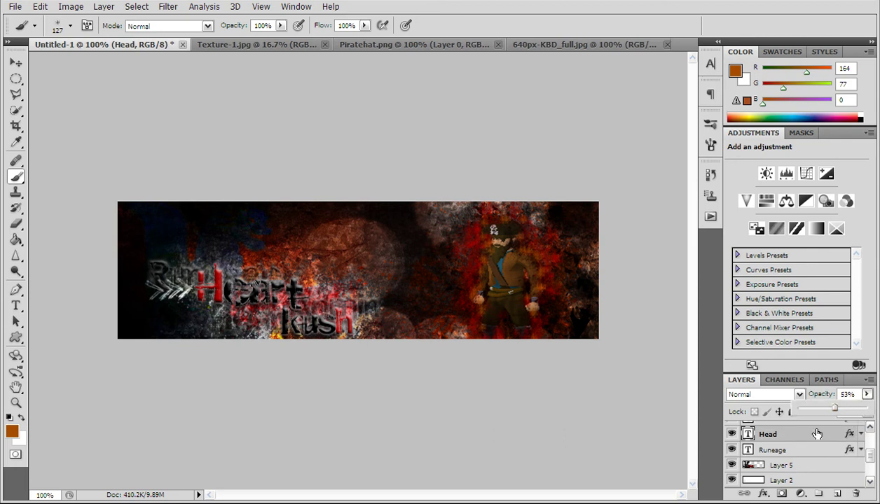
scroll(818, 430, up, 1)
click(795, 434)
drag(859, 412, 833, 410)
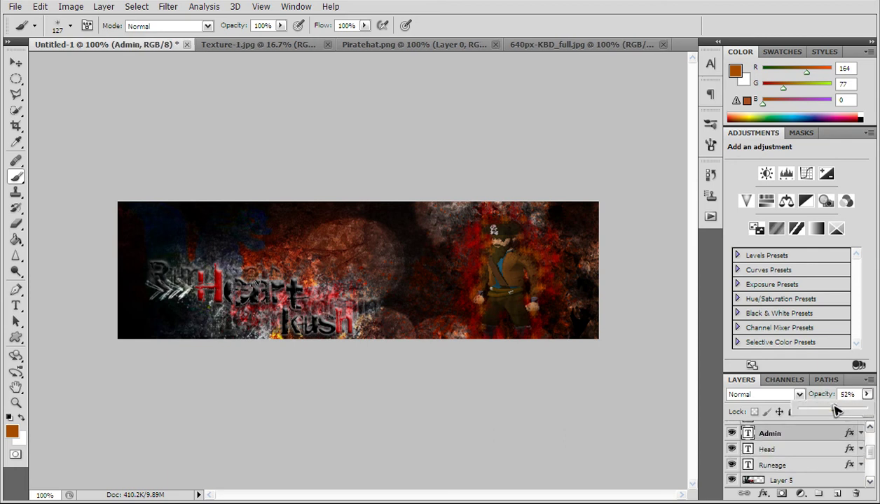
- Move Admin just right of Heart, Head just left of kush and Runeage above Heart, and select the Background layer
click(16, 63)
drag(379, 303, 390, 295)
click(771, 449)
drag(270, 319, 259, 329)
click(773, 465)
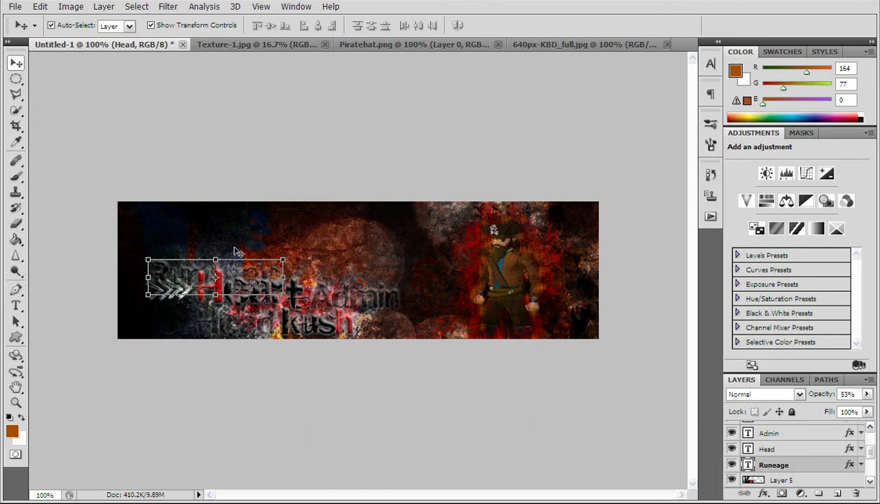
drag(250, 260, 242, 241)
scroll(767, 448, down, 3)
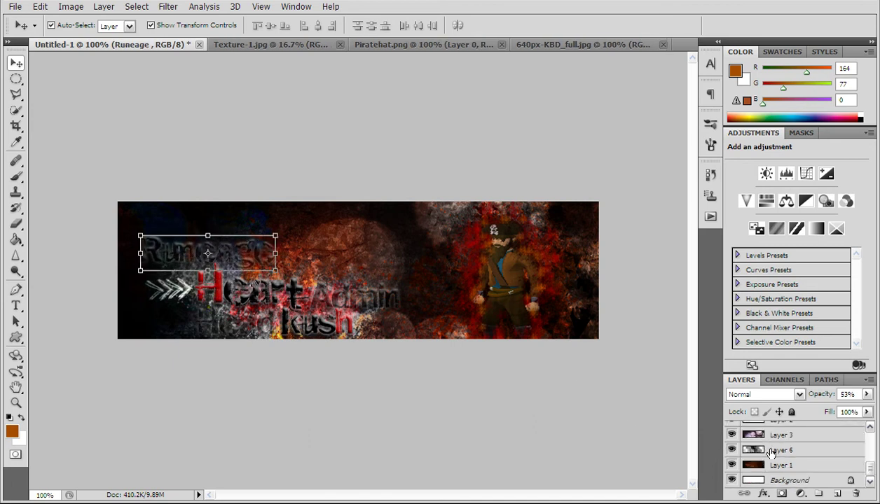
click(781, 478)
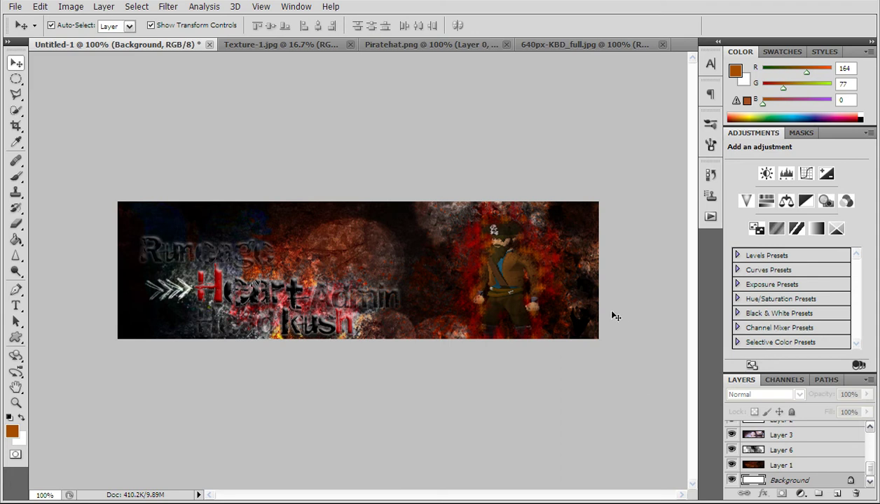
- Close the Texture-1.jpg, Piratehat.png and 640px-KBD_full.jpg documents
click(353, 47)
click(383, 47)
click(384, 46)
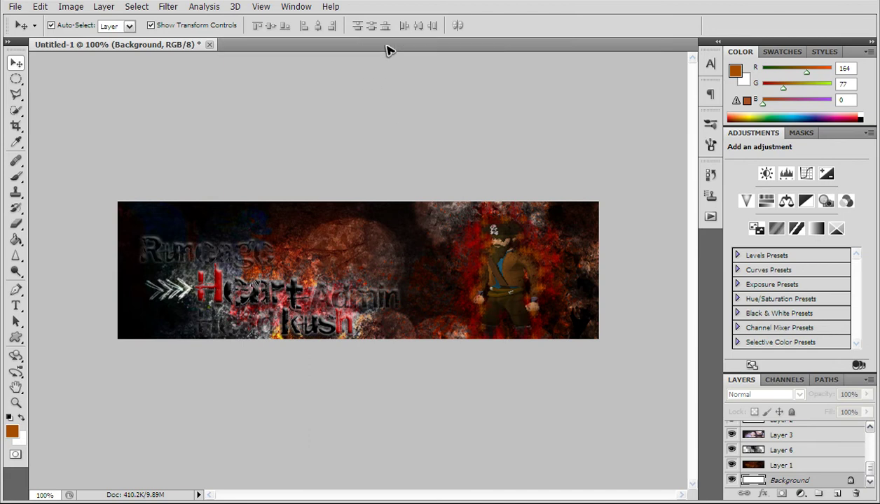
- Save the signature to the Desktop as a layered Photoshop file named "Heart Kush Sig"
click(17, 7)
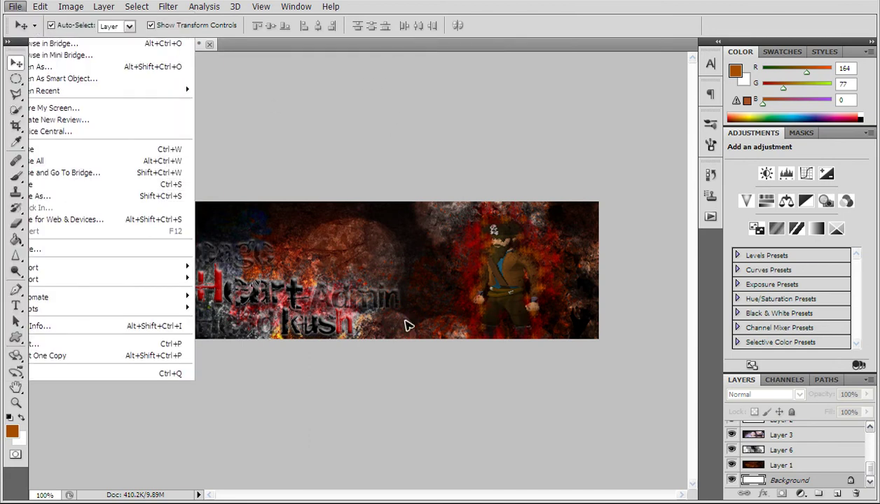
key(ctrl+shift+s)
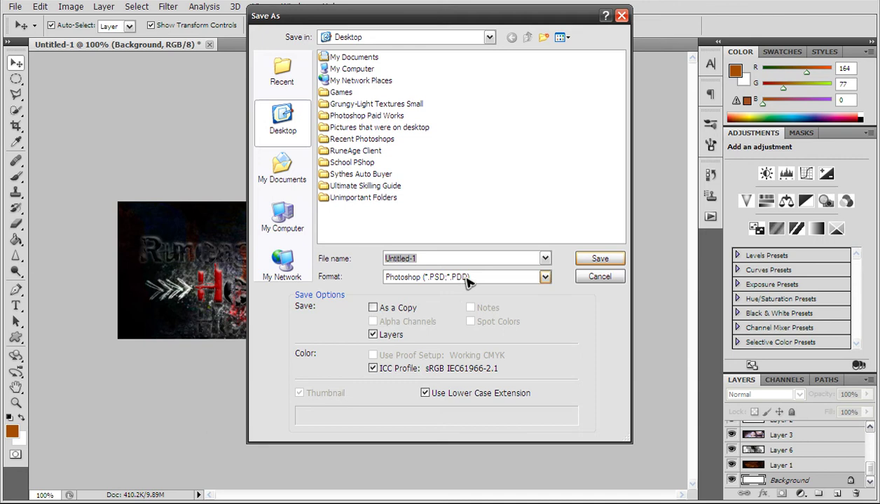
text(Heart Kush Sig)
click(589, 258)
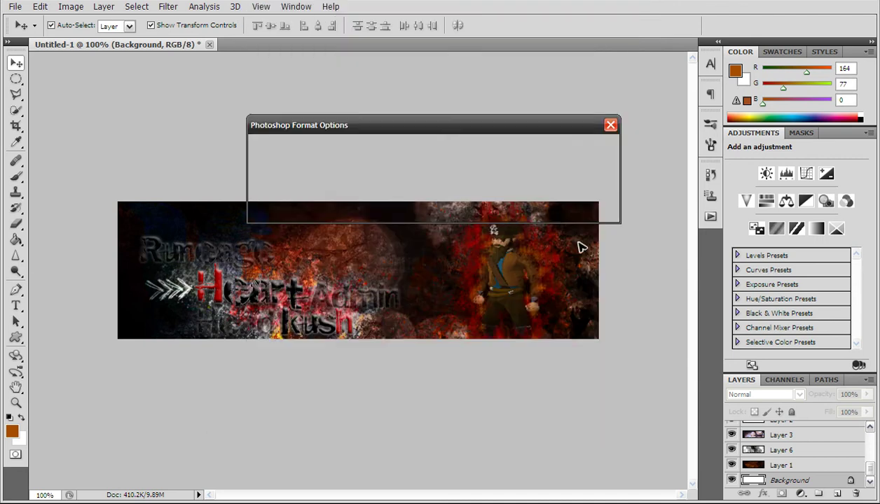
click(585, 153)
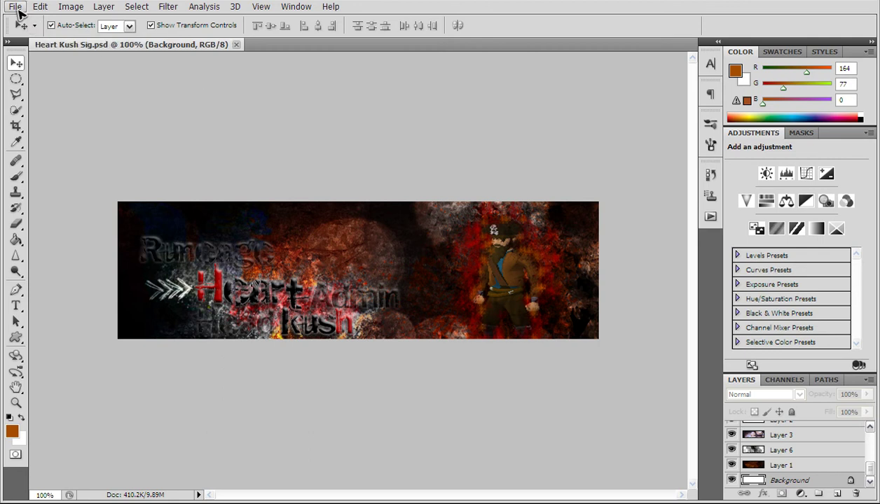
- Save a copy of the signature to the Desktop in IFF format as Heart Kush Sig.iff
click(15, 7)
click(59, 197)
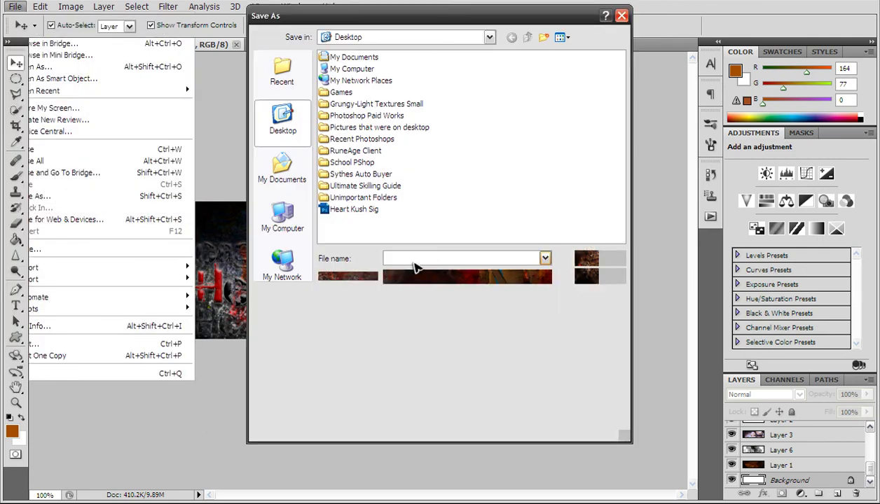
click(459, 277)
click(452, 363)
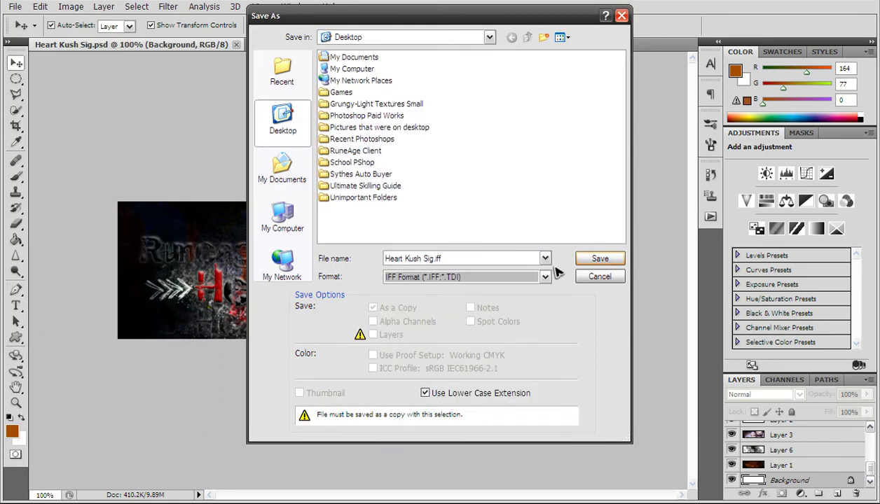
click(601, 259)
key(Return)
- Save a JPEG copy of the signature to the Desktop as Heart Kush Sig.jpg with Maximum quality
click(15, 6)
key(ctrl+shift+s)
click(459, 278)
click(413, 364)
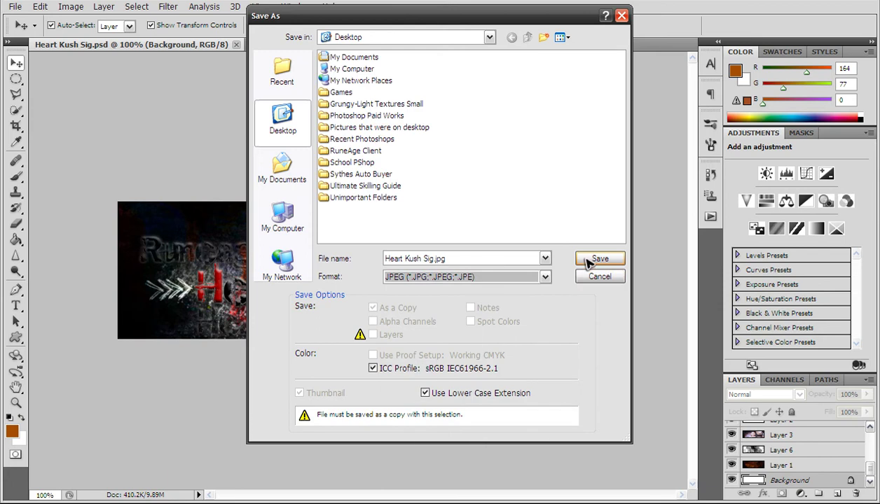
click(599, 259)
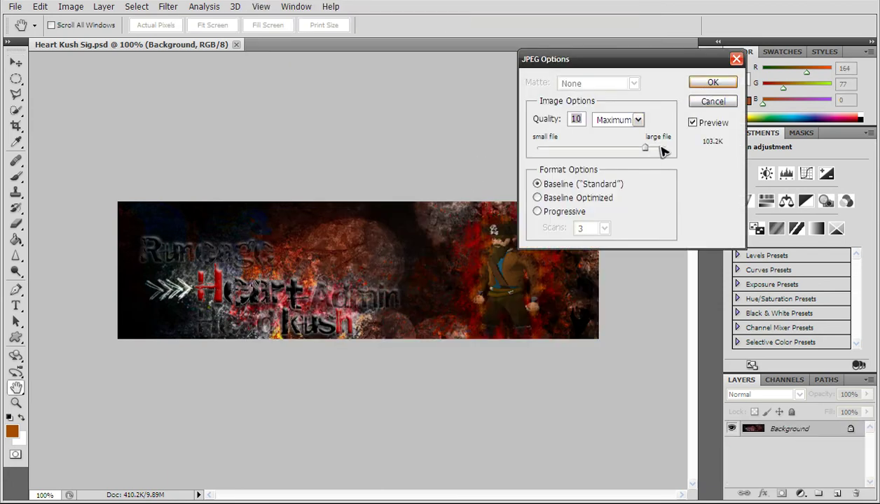
click(712, 83)
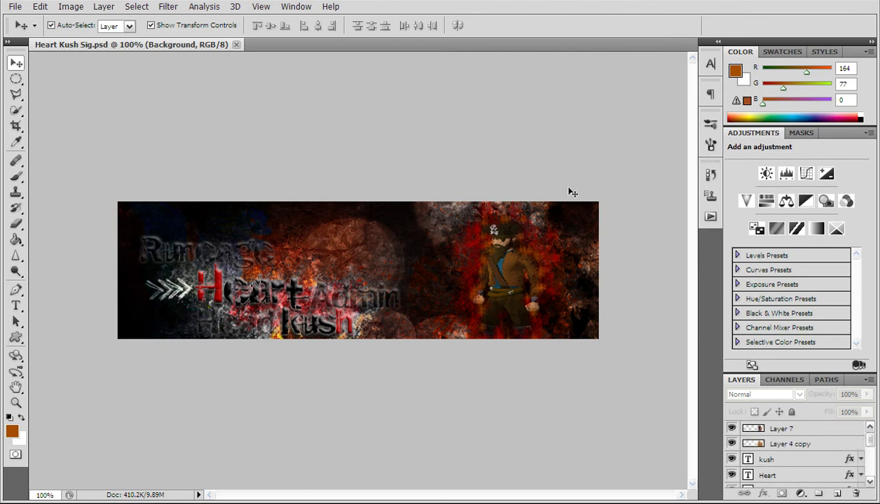
- Open the Animation timeline and select the Head text layer in it
click(295, 7)
click(331, 103)
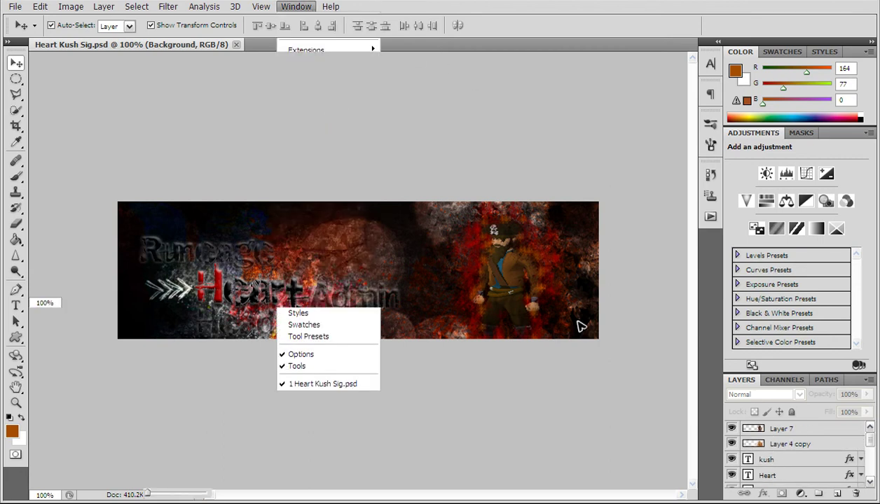
scroll(835, 442, down, 3)
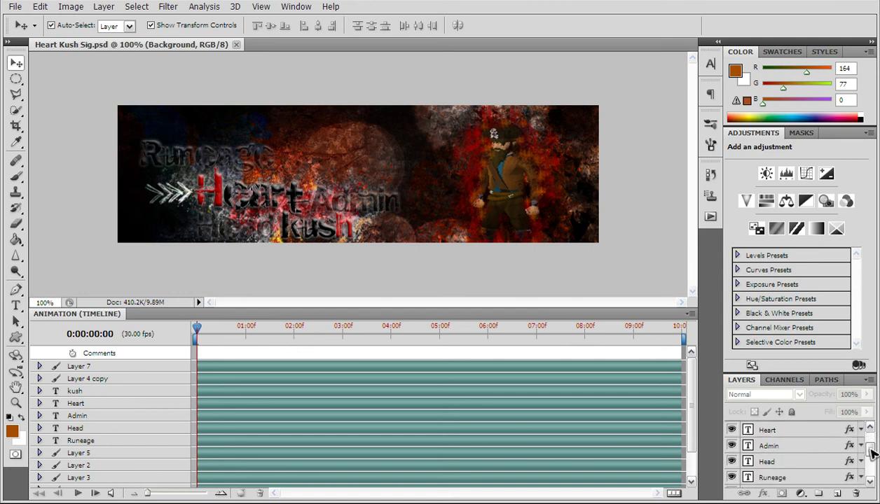
click(77, 428)
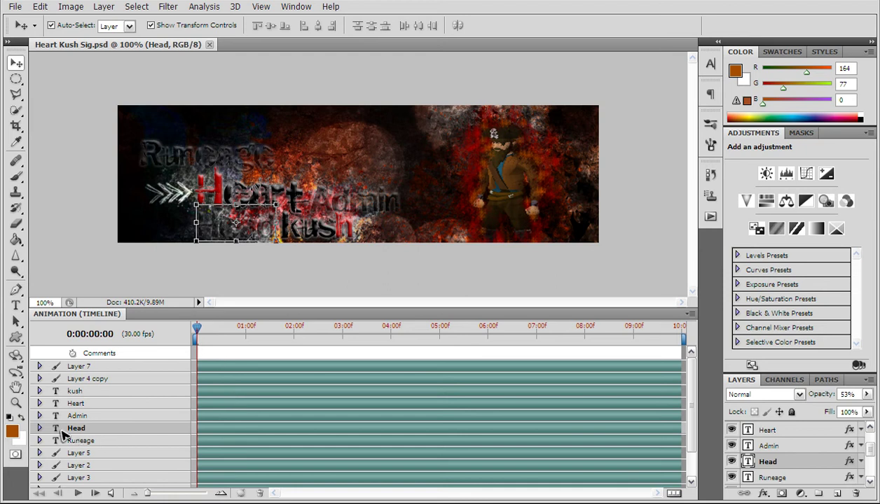
- Try to fade in the Head text with opacity keyframes of 0% at the timeline start and 77% at 0:00:01:10
click(40, 428)
scroll(219, 447, down, 1)
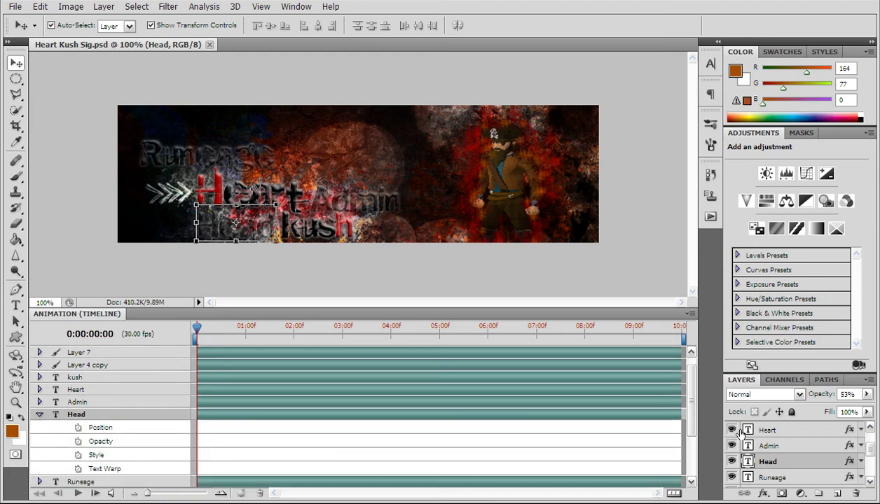
drag(867, 394, 793, 412)
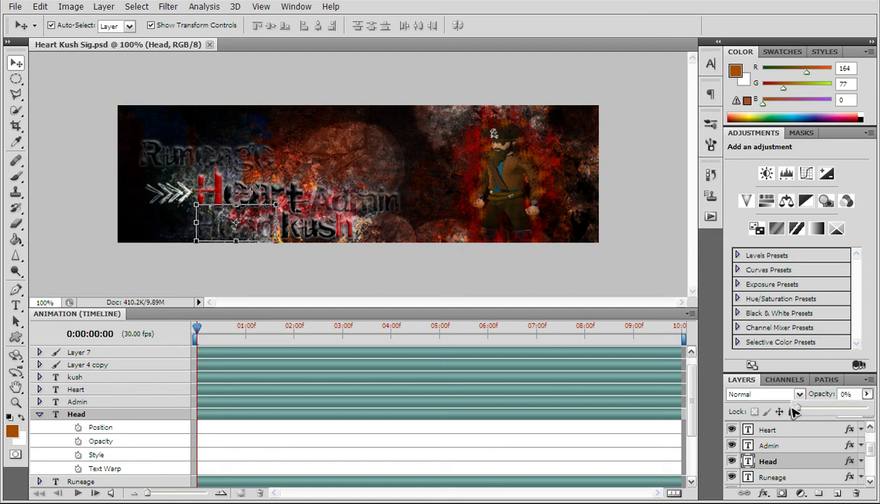
click(78, 442)
drag(201, 334, 262, 335)
click(866, 395)
drag(832, 415, 855, 413)
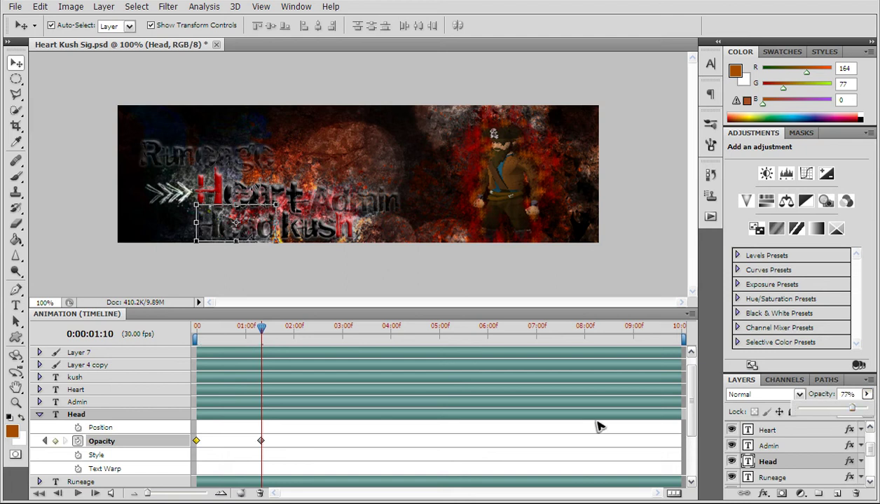
- Remove the Head layer's opacity keyframes, restore its opacity to 53% and return to the timeline start
mouse_move(264, 331)
mouse_down()
mouse_move(314, 336)
mouse_move(264, 340)
mouse_up()
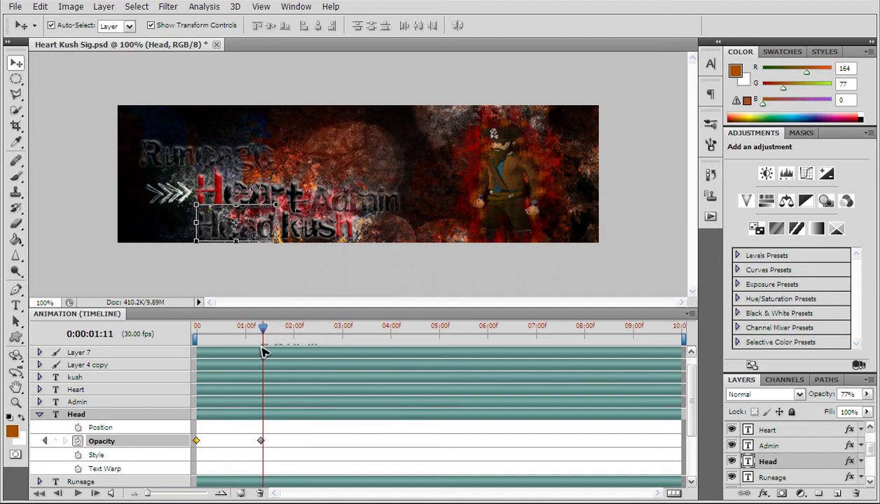
click(866, 395)
click(79, 441)
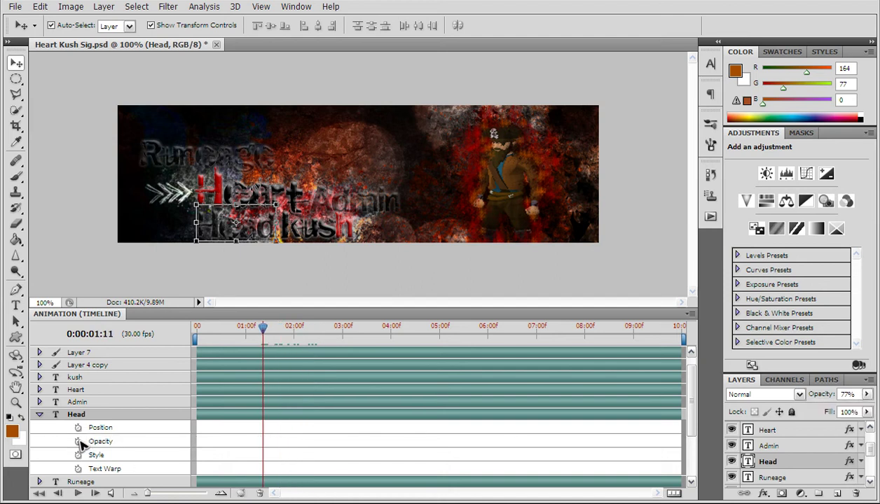
click(866, 394)
drag(850, 409, 830, 411)
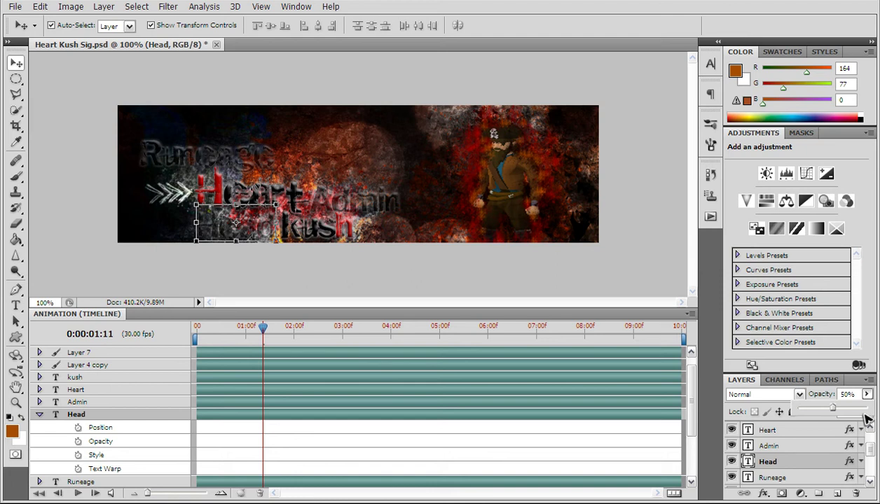
drag(272, 332, 206, 344)
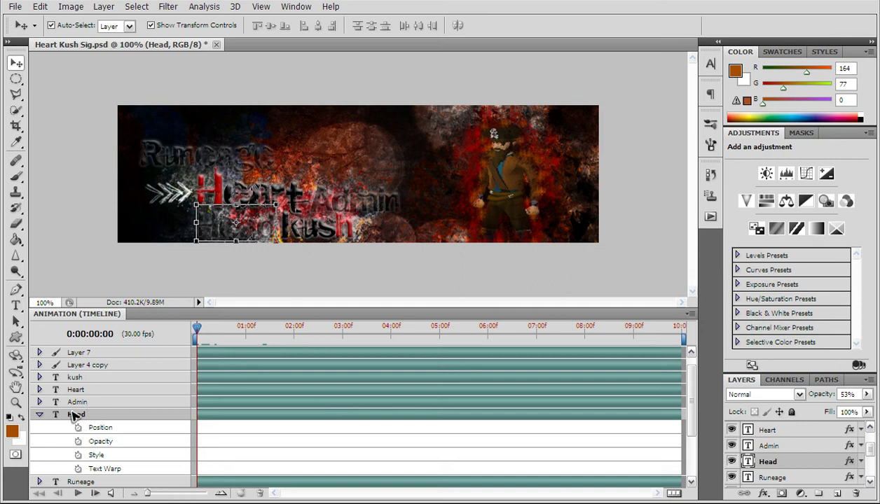
- Fade in the Runeage text with opacity keyframes of 0% at the timeline start and 51% at 0:00:01:00
click(40, 415)
click(79, 430)
click(40, 427)
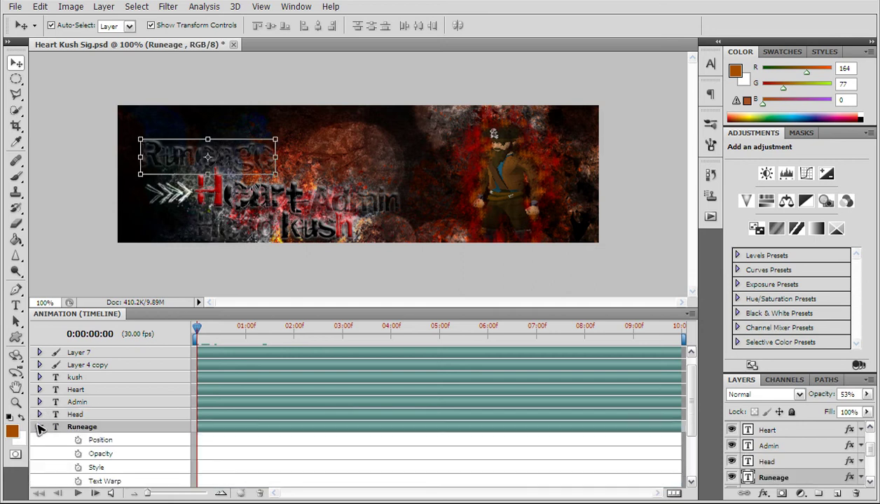
click(77, 453)
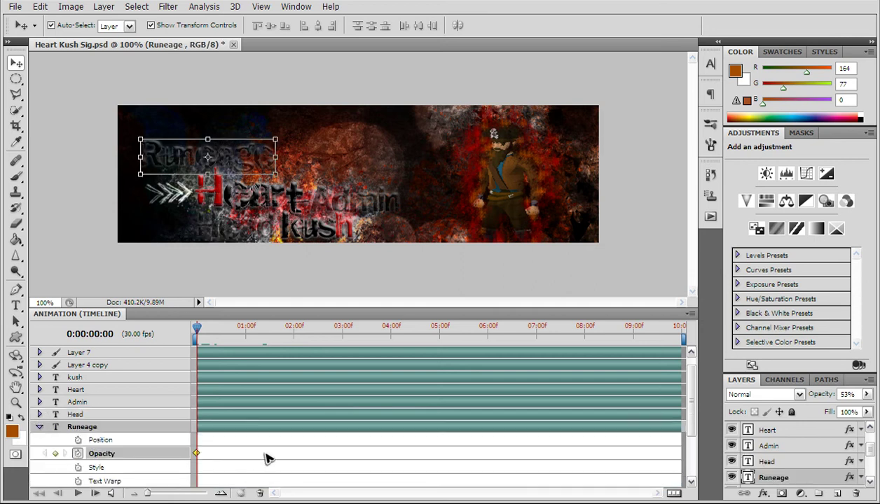
click(867, 395)
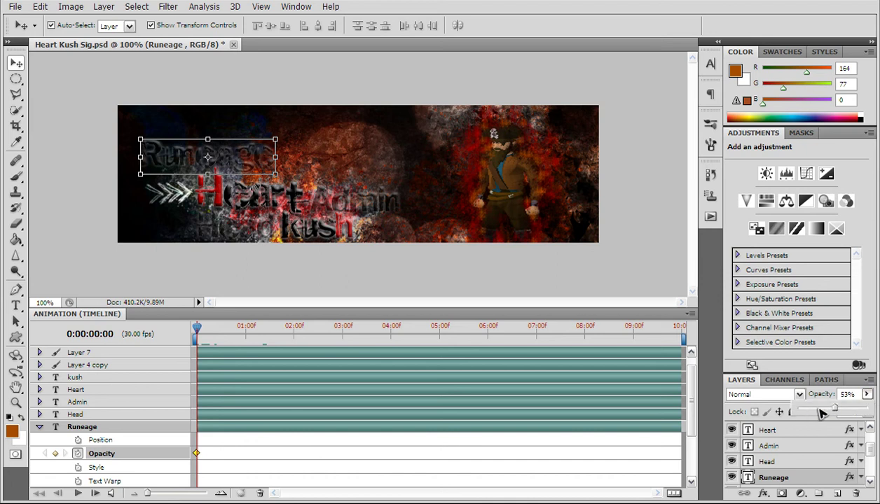
drag(822, 413, 798, 411)
drag(202, 329, 250, 330)
click(867, 394)
drag(798, 412, 837, 413)
- Play the animation from the start to check the Runeage text's fade-in
click(57, 493)
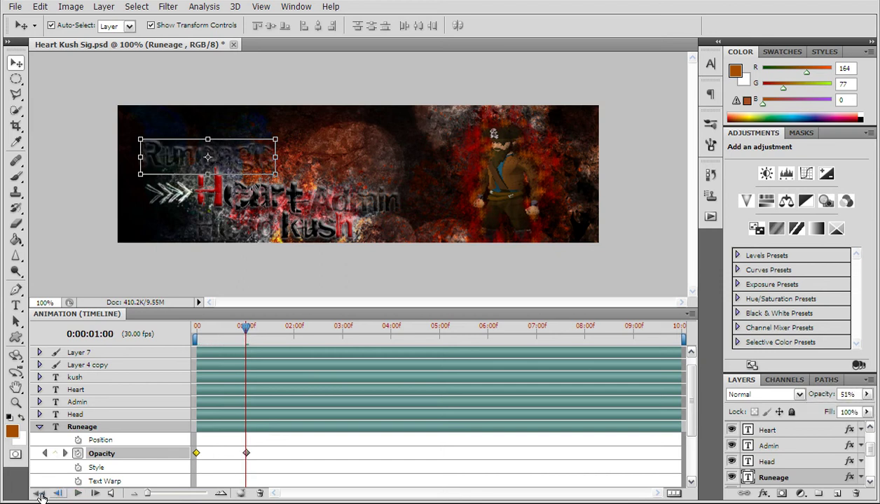
click(39, 493)
click(77, 494)
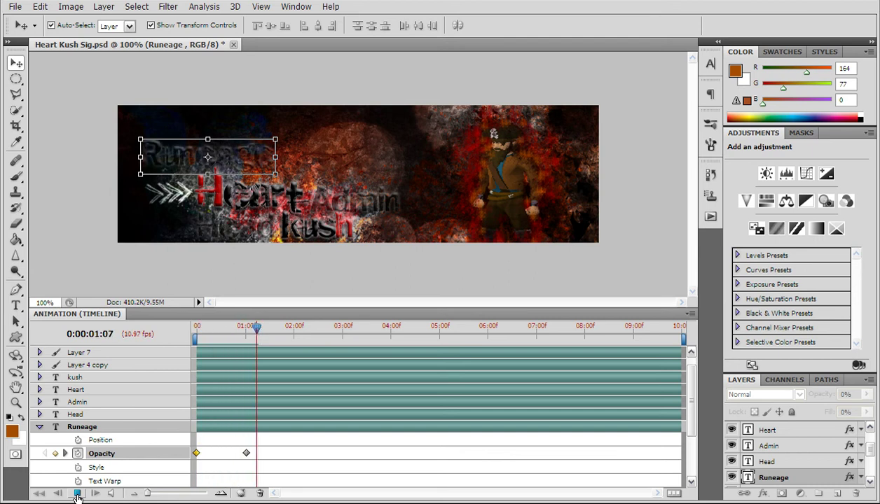
click(79, 494)
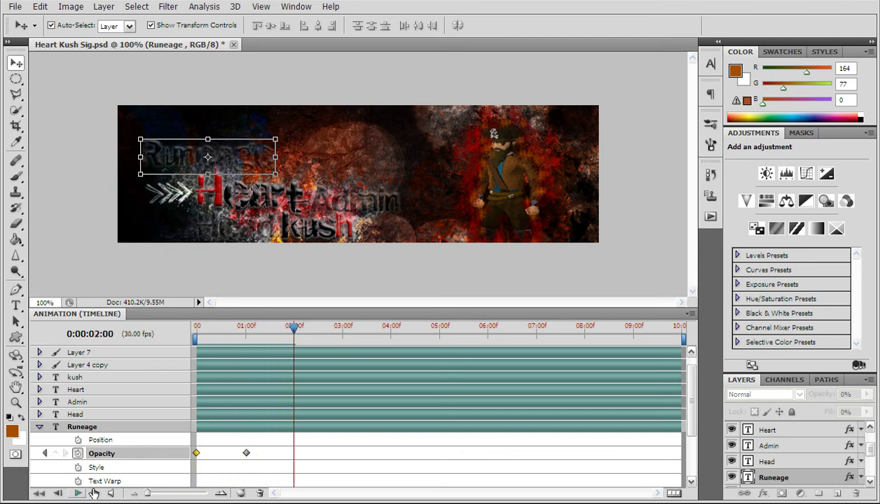
- Move the Runeage layer's second opacity keyframe earlier to about half a second and preview the faster fade-in
click(233, 454)
drag(245, 455, 217, 454)
click(78, 494)
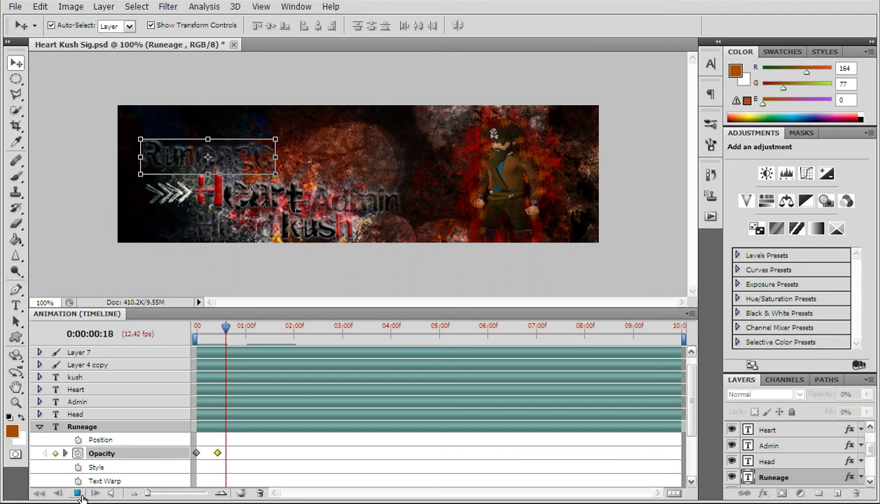
click(77, 494)
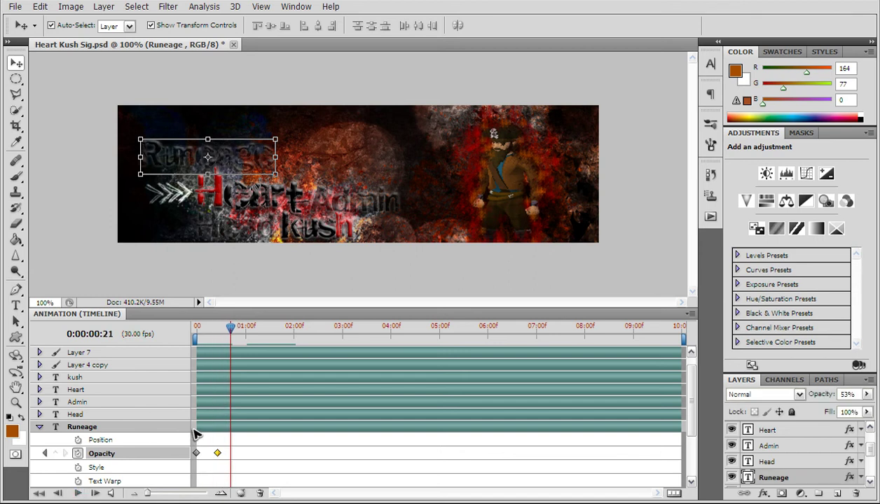
- Start the Head layer at 0:00:00:21 and fade it in from 0% opacity there to 53% at 0:00:01:07
click(231, 414)
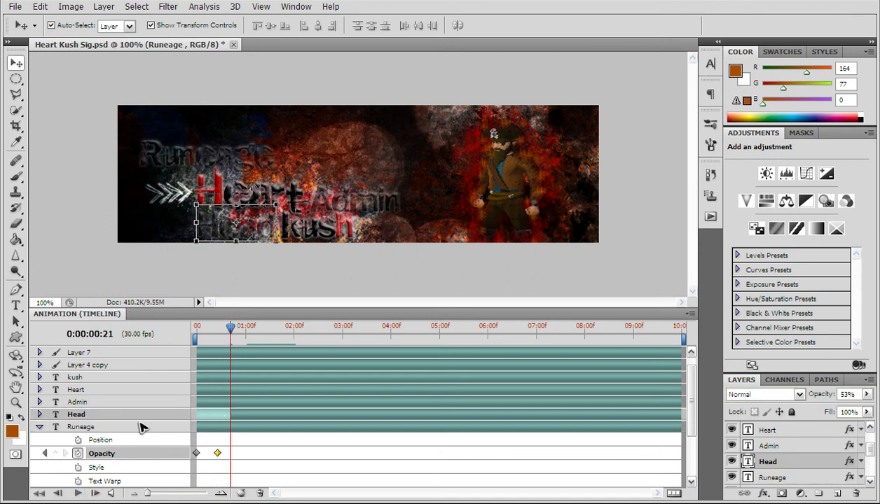
click(39, 427)
click(39, 414)
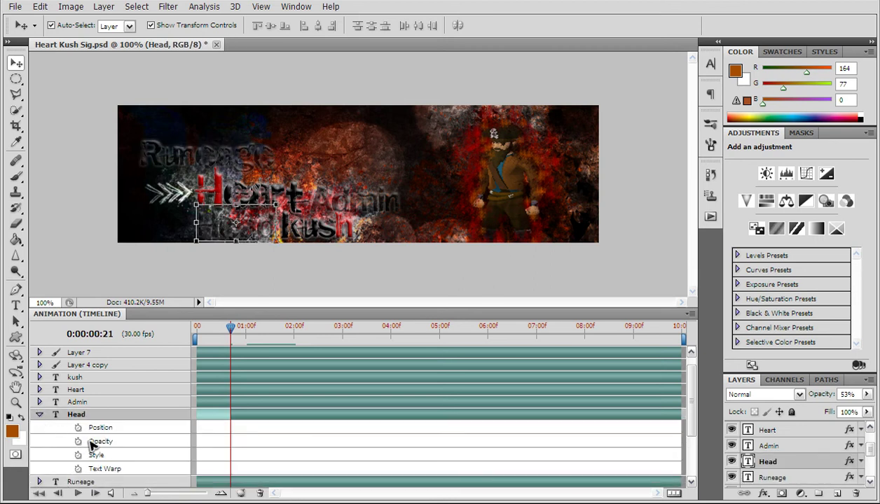
drag(868, 395, 764, 410)
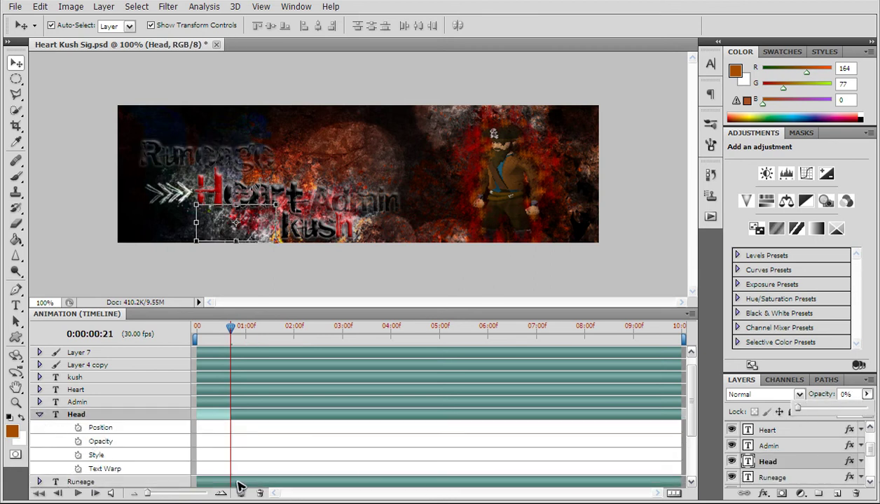
click(78, 441)
drag(231, 328, 256, 331)
drag(867, 394, 837, 414)
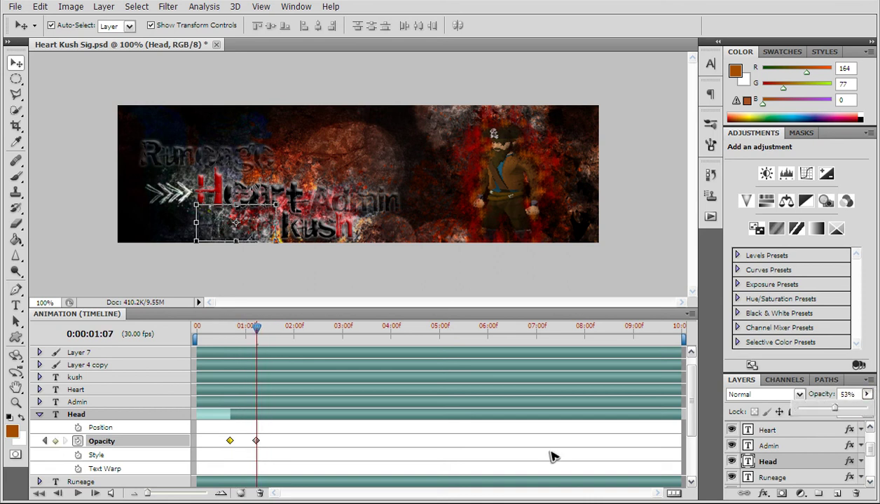
click(62, 493)
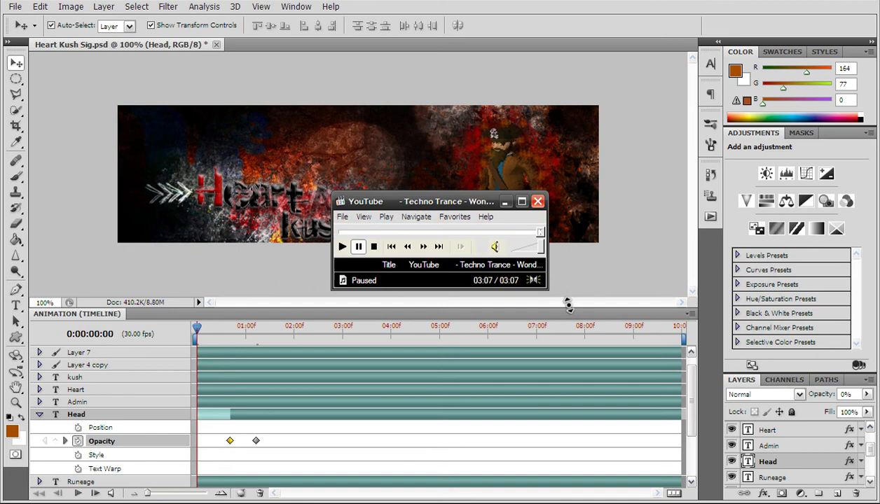
- Skip to the next track in the media player and minimize its window
click(439, 246)
click(443, 249)
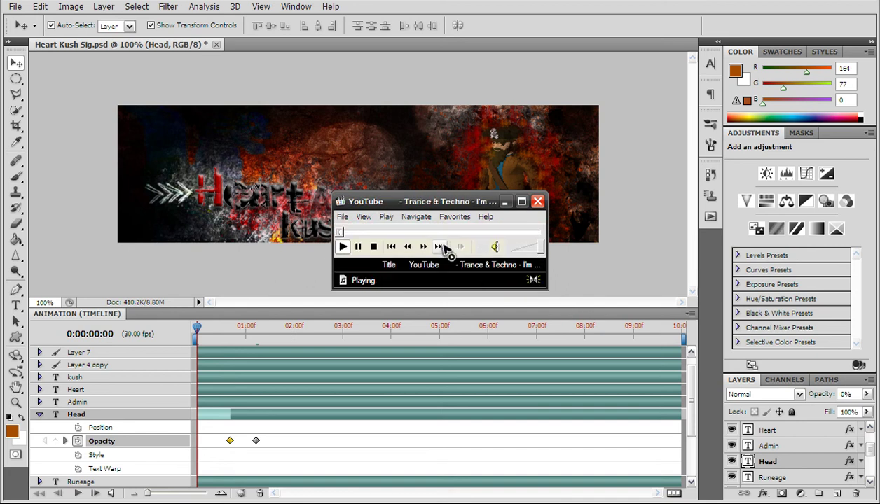
click(505, 202)
- Preview the animation up to 0:00:01:16 and trim the Admin layer to start at that point
click(79, 494)
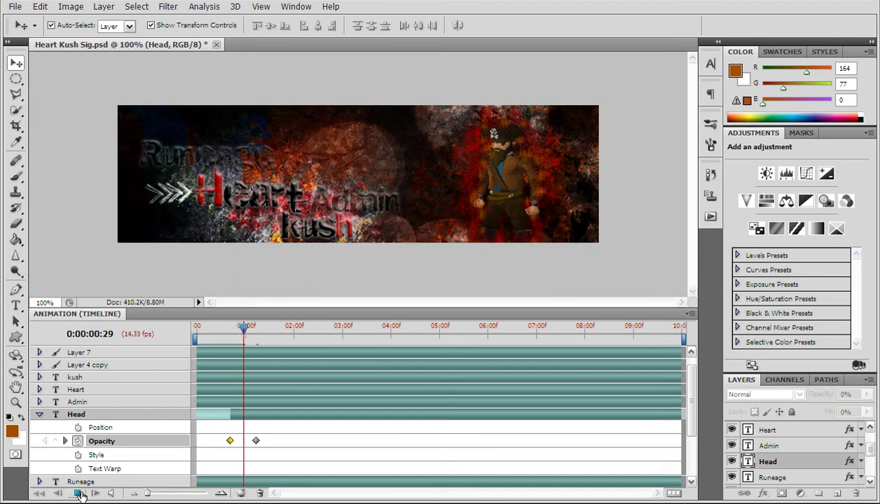
click(79, 494)
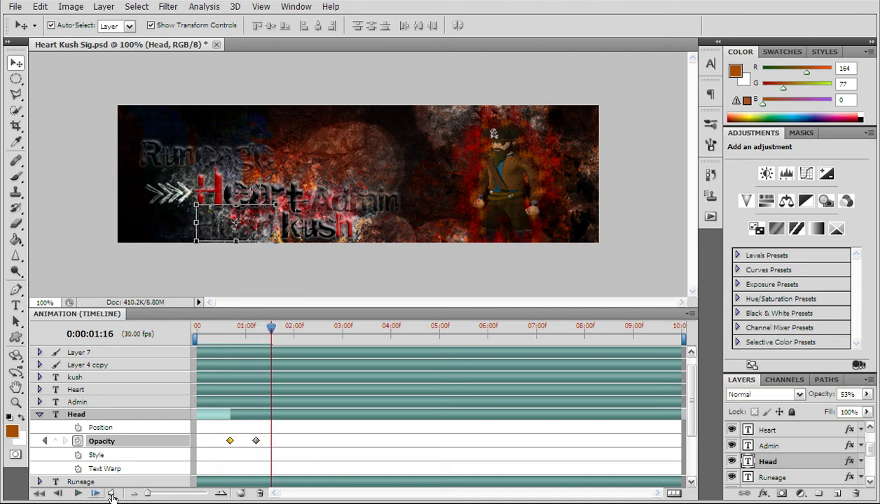
click(118, 404)
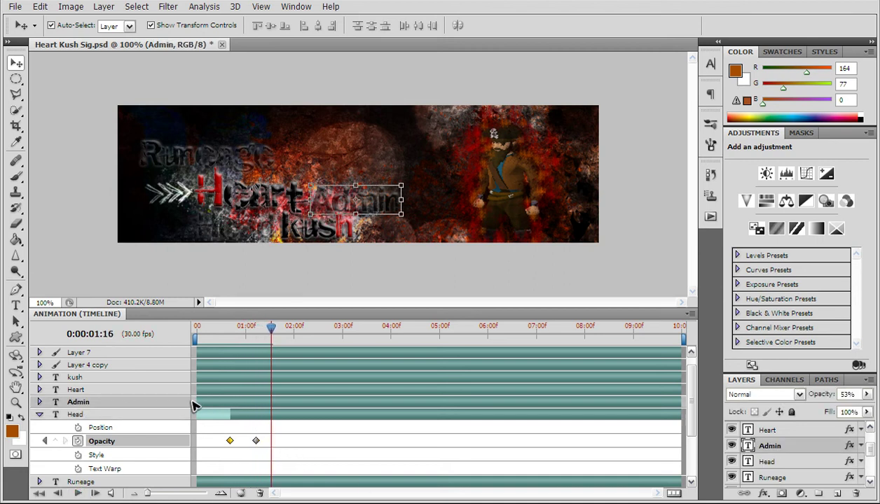
drag(201, 403, 264, 401)
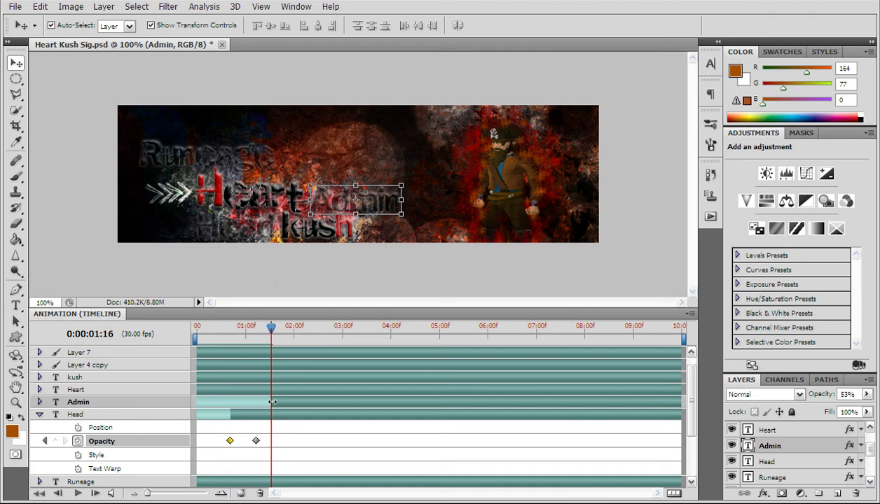
click(39, 415)
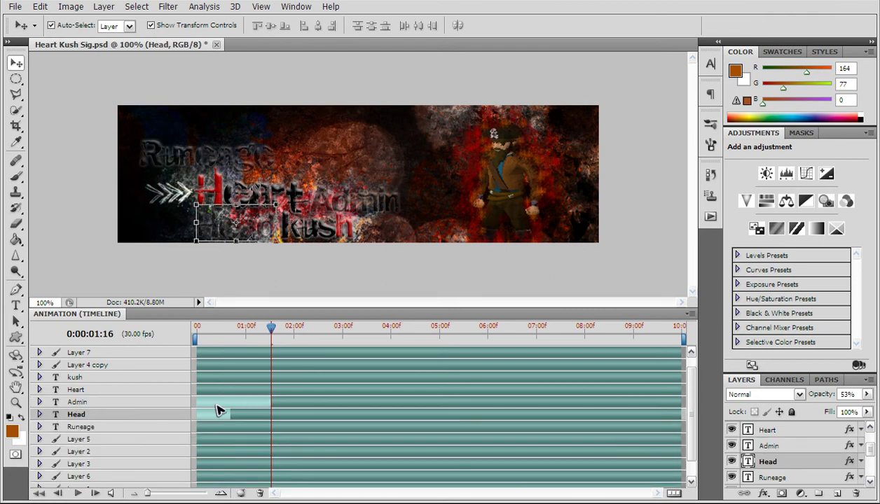
- Fade in the Admin text with opacity keyframes of 0% at 0:00:01:16 and 53% at 0:00:02:04
click(40, 402)
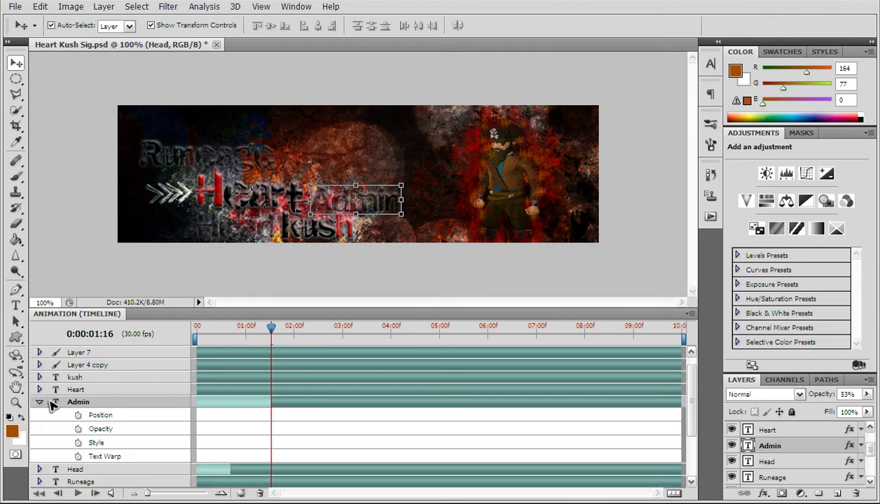
click(867, 395)
drag(817, 410, 758, 408)
click(79, 429)
drag(267, 329, 299, 328)
click(867, 394)
drag(839, 413, 843, 413)
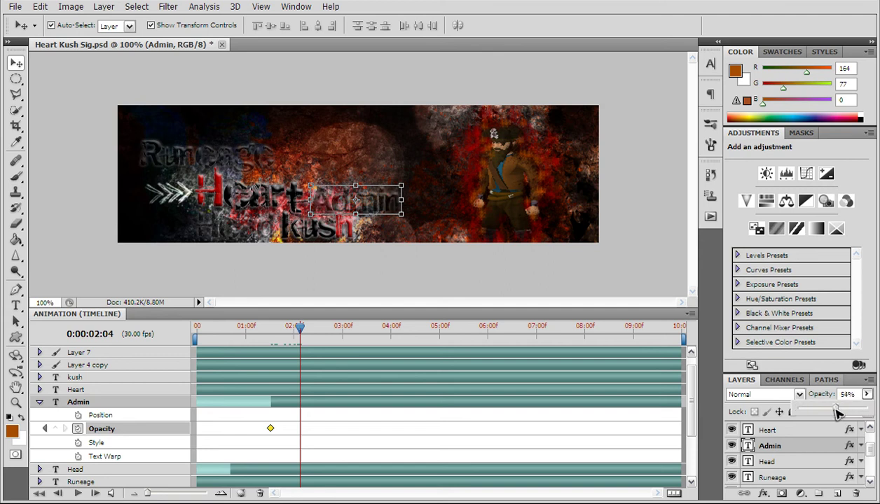
drag(836, 414, 835, 414)
- Fade out the Admin text with a 0% opacity keyframe at 0:00:02:25
drag(306, 333, 335, 333)
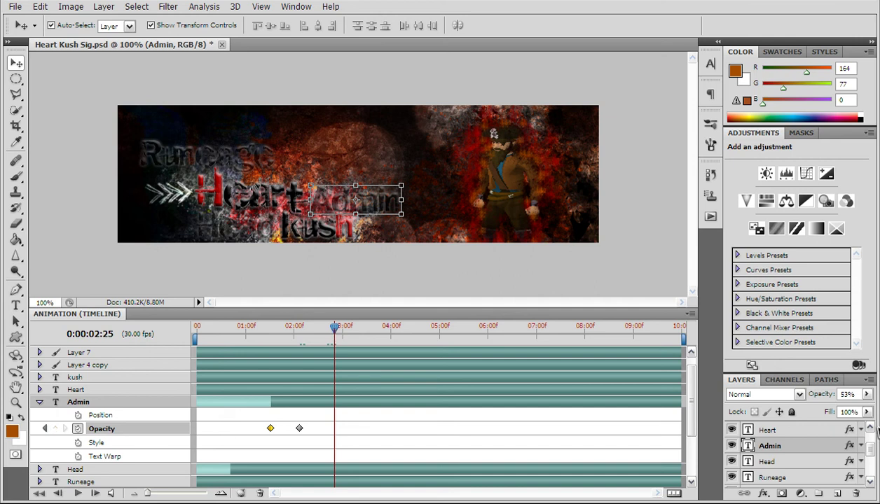
click(867, 395)
drag(829, 412, 770, 408)
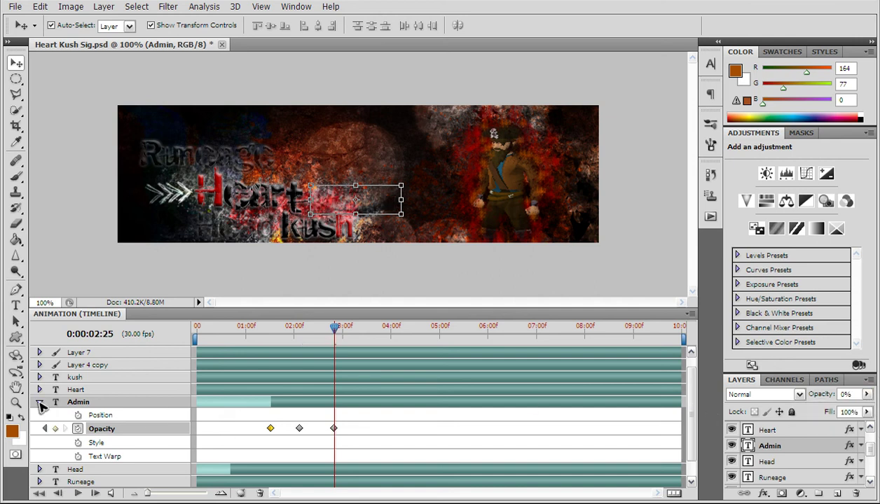
click(40, 402)
- Fade out the Head text with a 0% opacity keyframe at 0:00:01:26
click(40, 414)
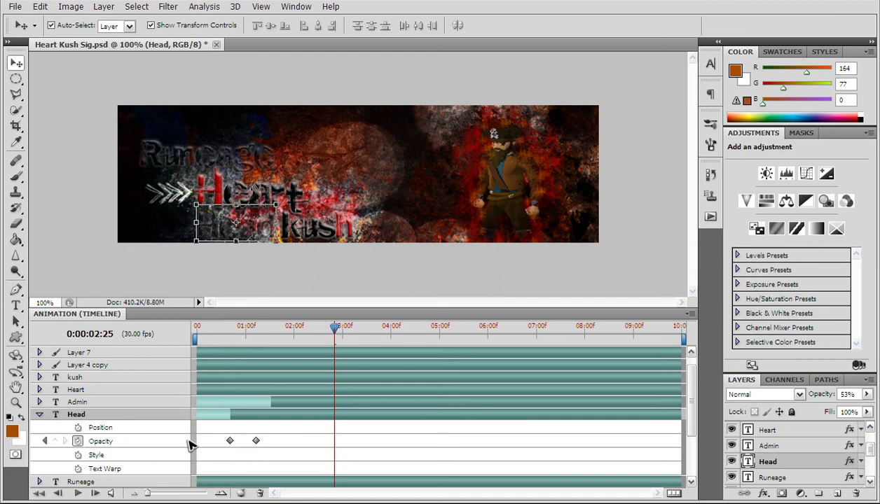
drag(339, 334, 286, 329)
drag(867, 394, 751, 403)
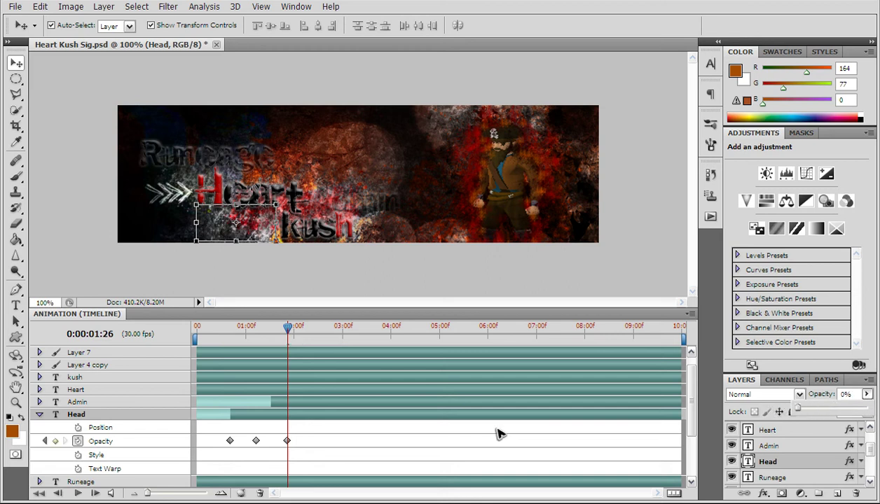
click(39, 415)
- Fade out the Runeage text with a 0% opacity keyframe at 0:00:01:00 and play the animation from the start
click(51, 426)
click(39, 427)
click(105, 453)
drag(287, 328, 246, 330)
click(868, 395)
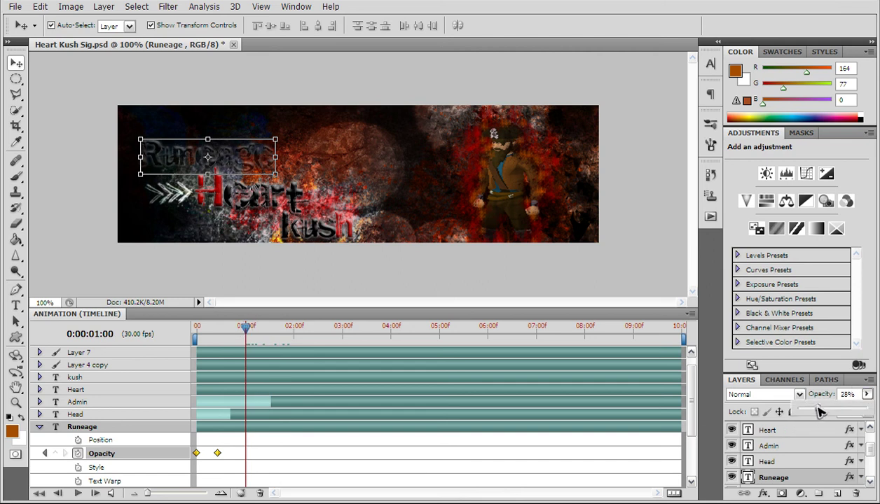
drag(821, 412, 795, 413)
click(39, 429)
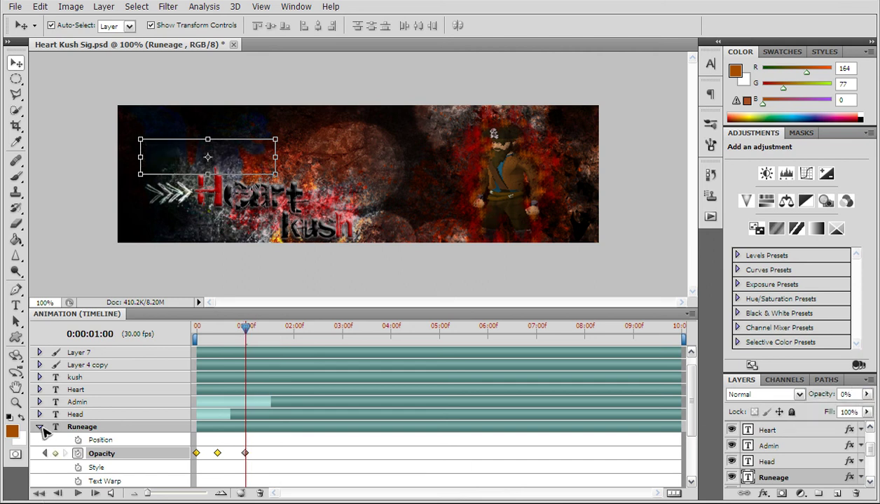
click(38, 429)
click(39, 493)
click(77, 493)
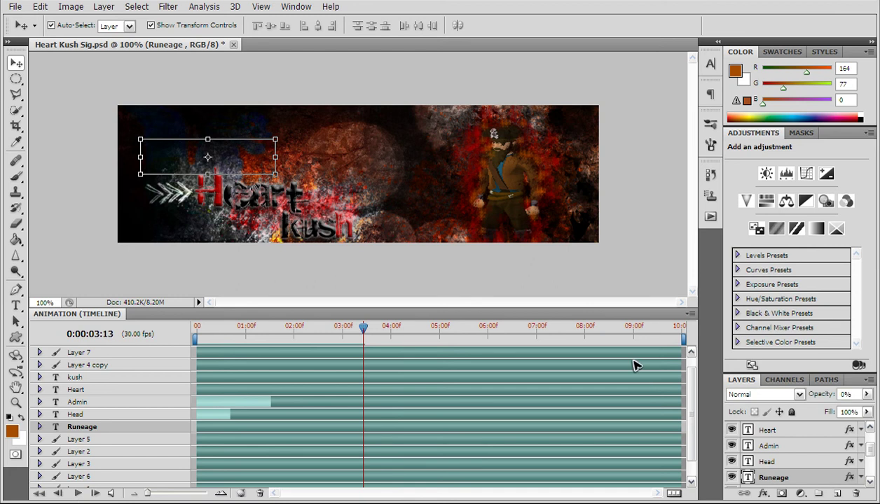
- Save the signature document and return the timeline playhead to 0:00:00:00
click(14, 6)
click(33, 184)
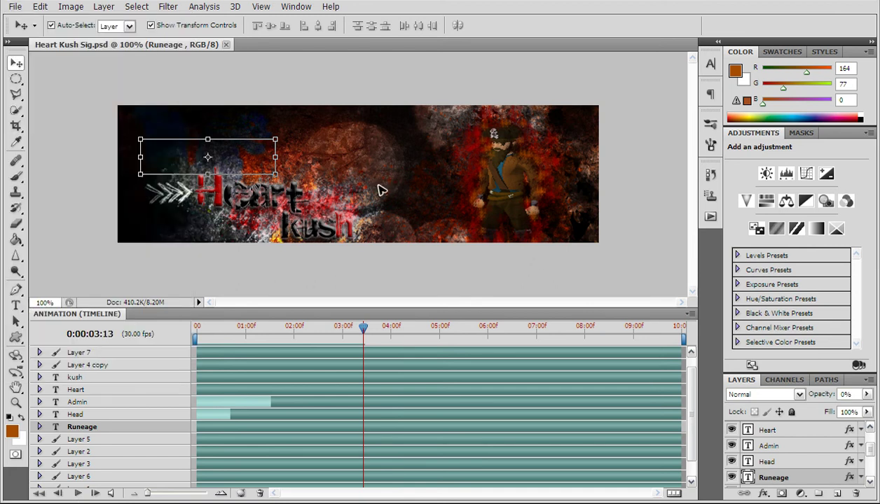
drag(363, 328, 183, 322)
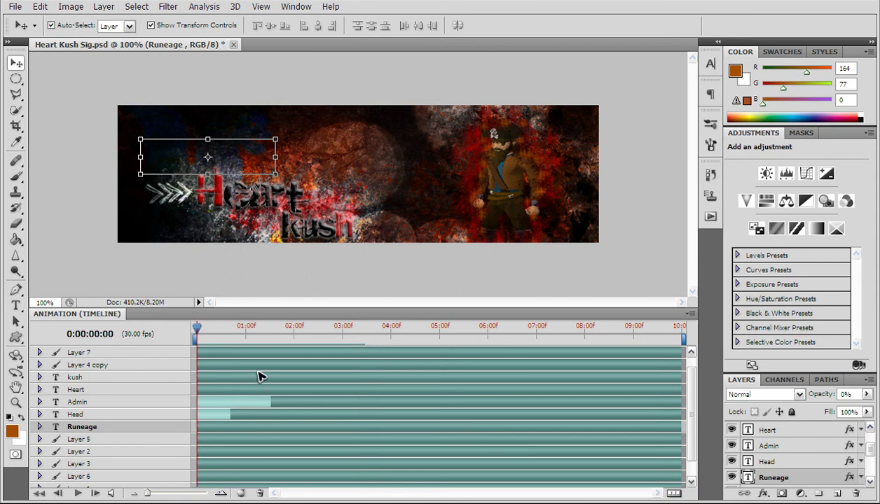
- Open the Save for Web & Devices export for the animation and minimize the media player covering it
click(14, 7)
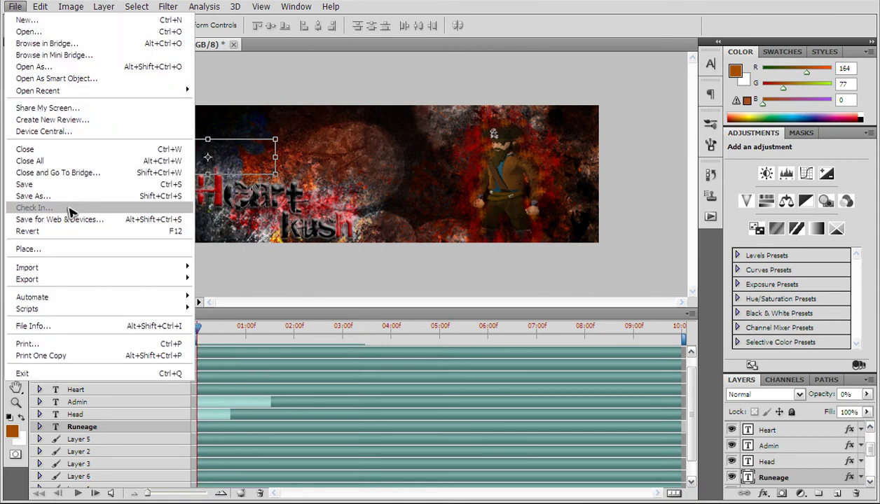
click(70, 221)
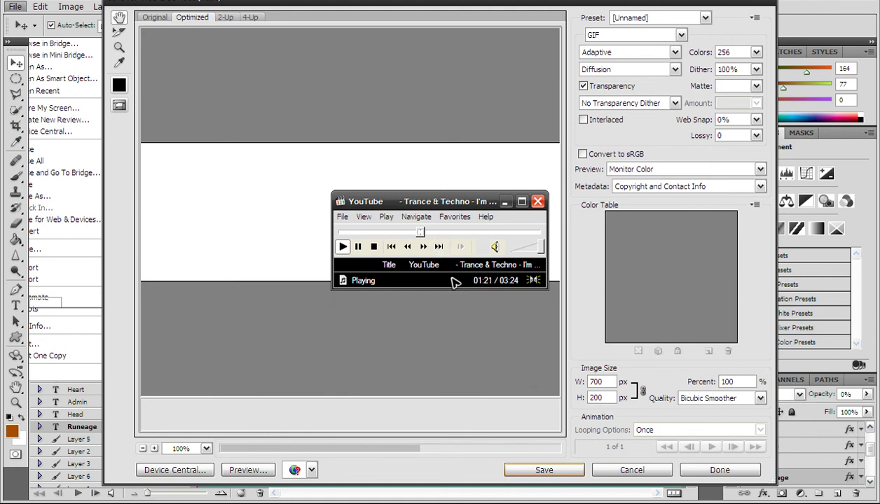
click(362, 219)
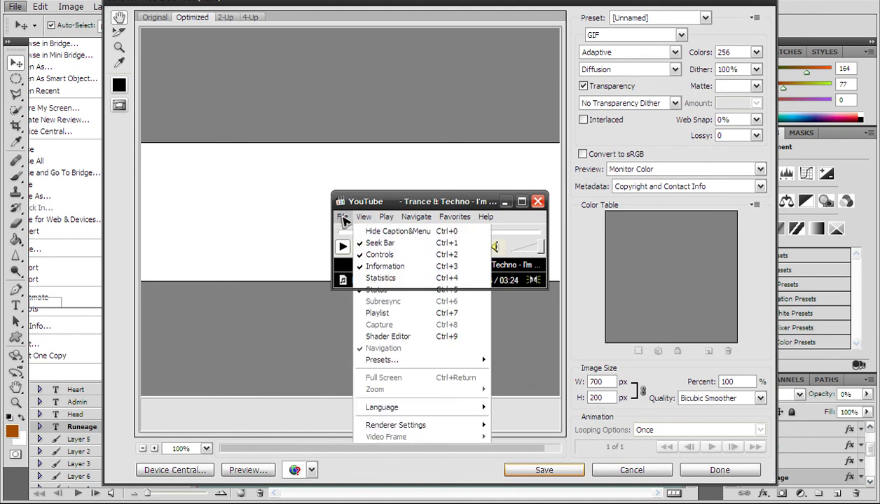
click(342, 217)
click(486, 216)
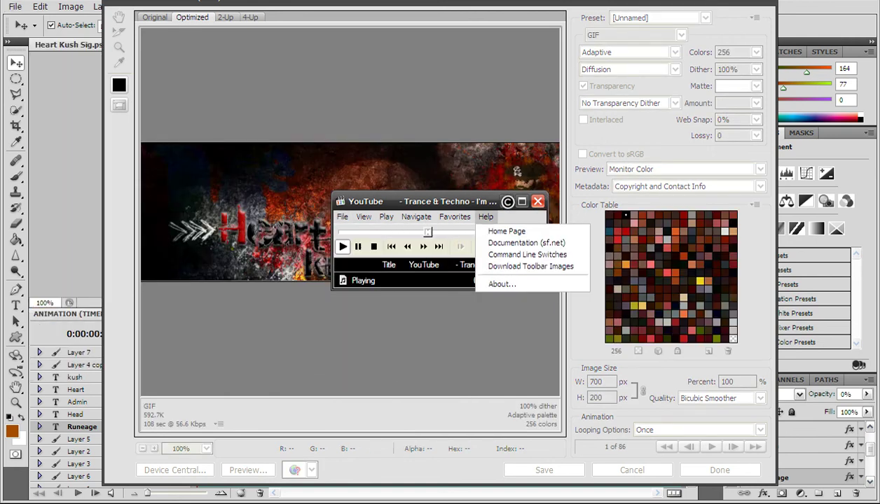
click(511, 202)
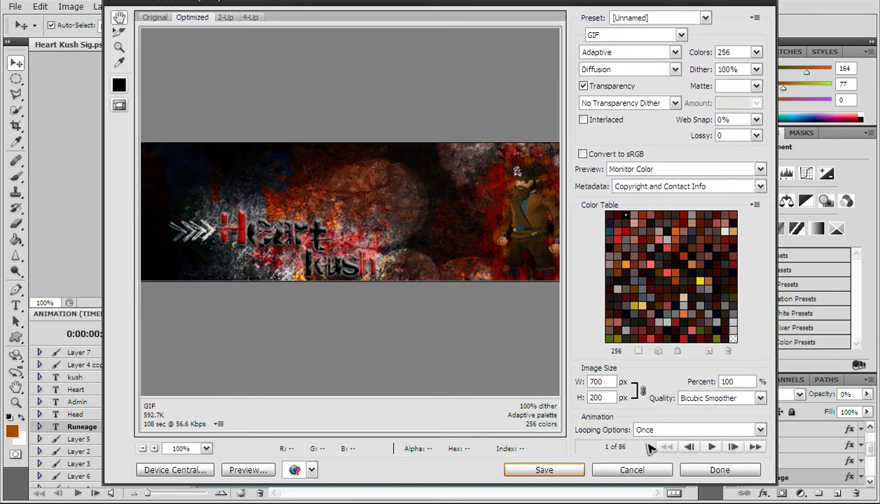
- Set the GIF's looping option to Forever, preview the animation and rewind it to the first frame
click(710, 448)
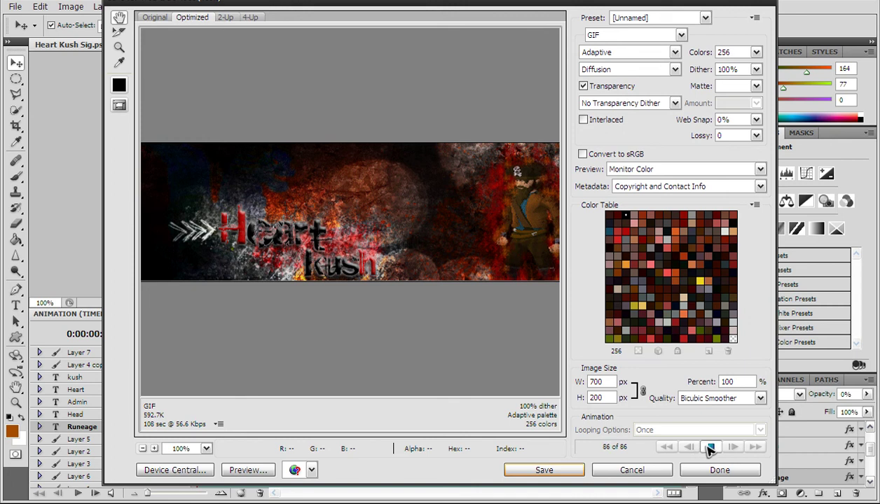
click(709, 440)
click(709, 430)
click(706, 457)
click(711, 447)
click(710, 447)
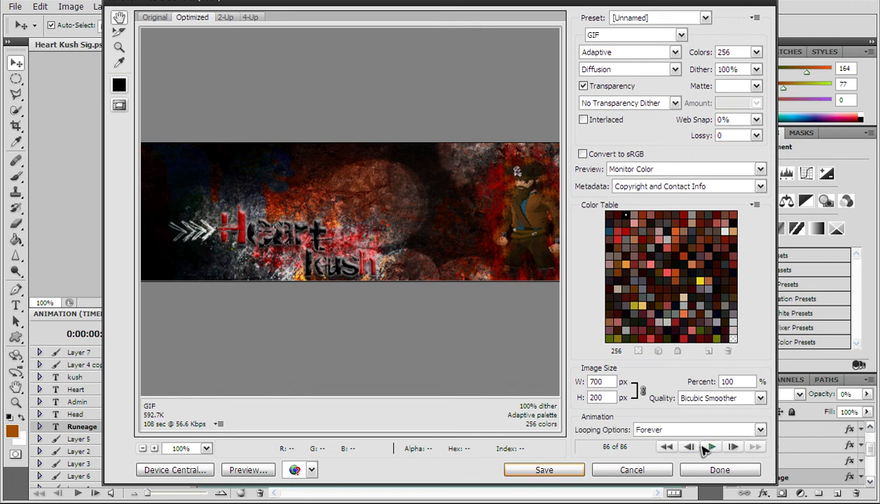
click(667, 447)
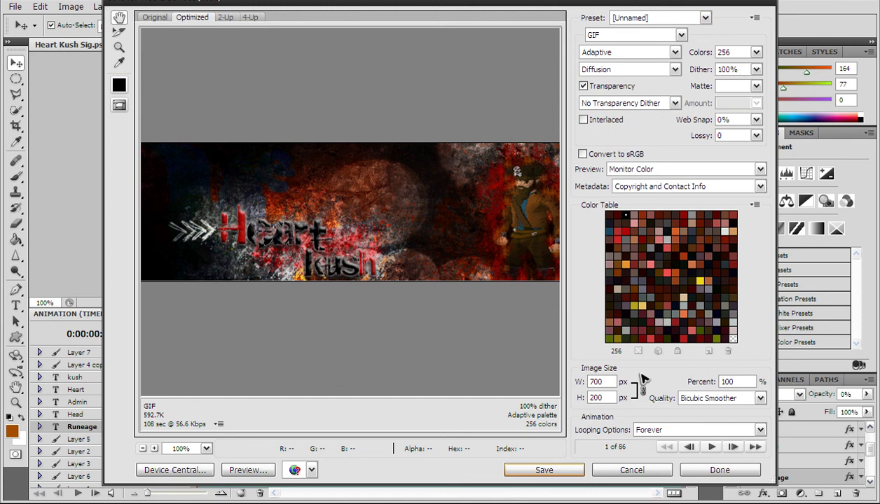
- Save the animated GIF to the Desktop as Heart-Kush-Sig.gif
click(561, 470)
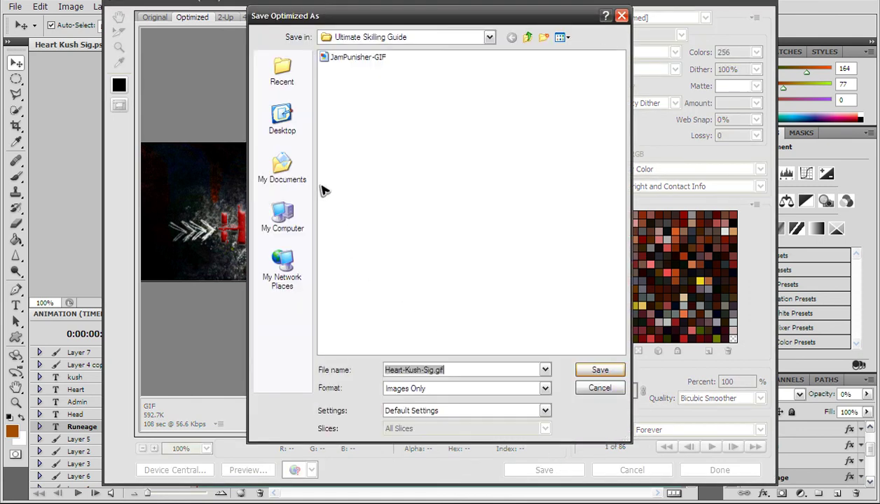
click(307, 140)
click(608, 370)
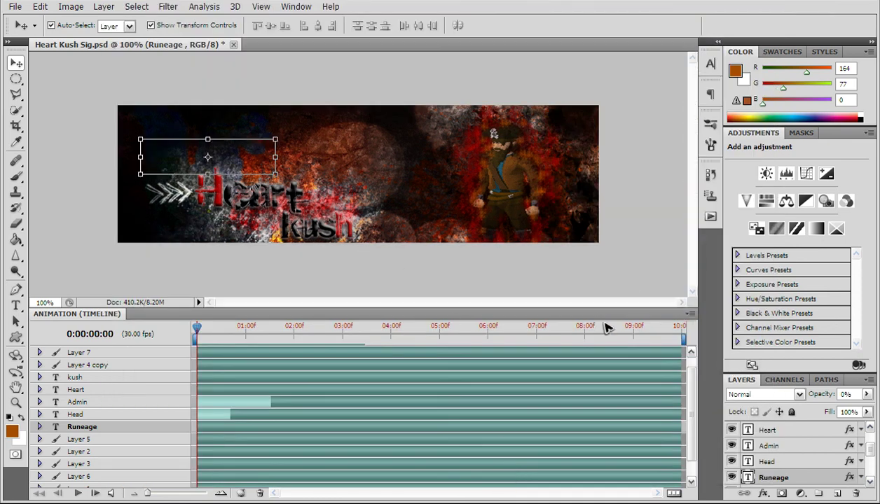
- Open the exported Heart-Kush-Sig GIF from the desktop to check its animation, and return to Photoshop
key(alt+Tab)
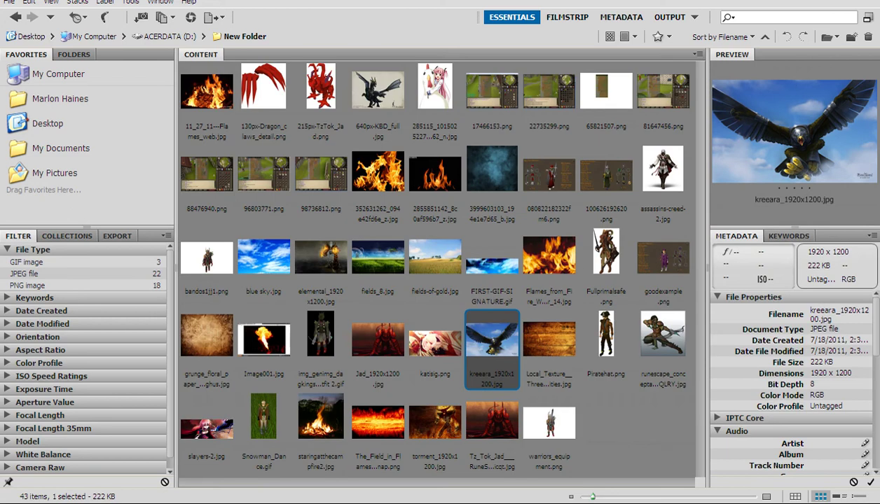
key(alt+Tab)
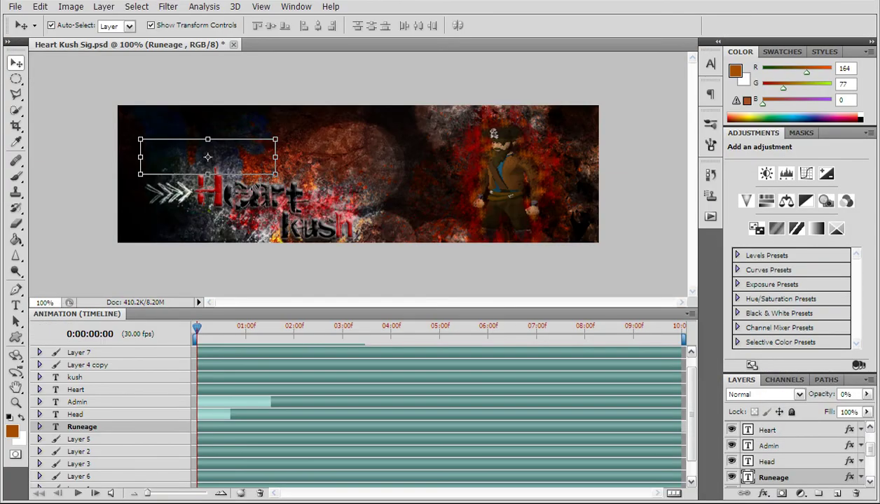
key(super+d)
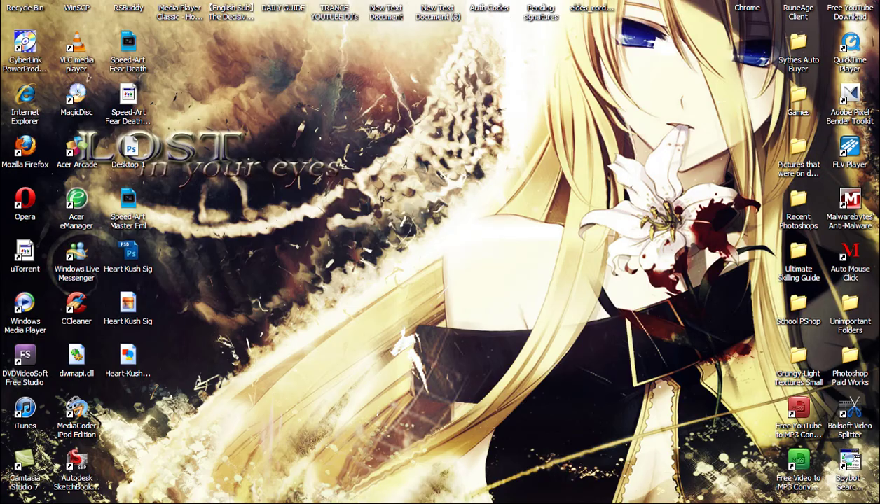
click(128, 358)
double_click(137, 359)
double_click(128, 377)
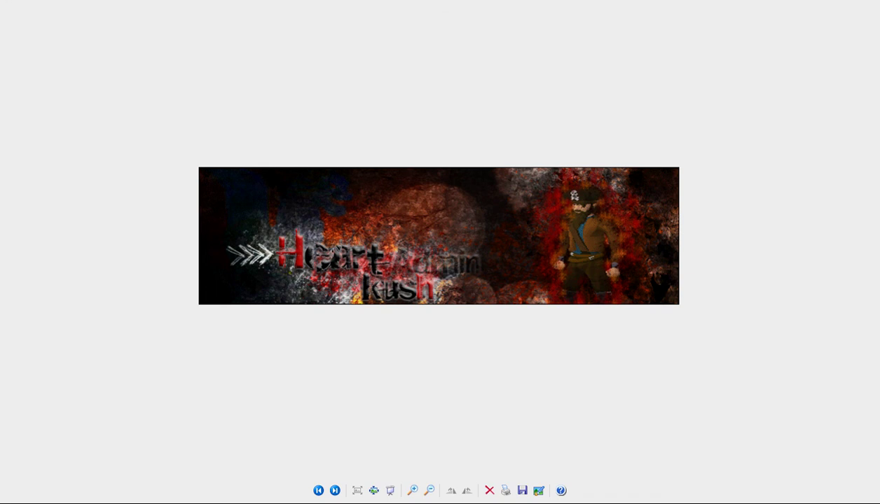
key(alt+F4)
key(alt+Tab)
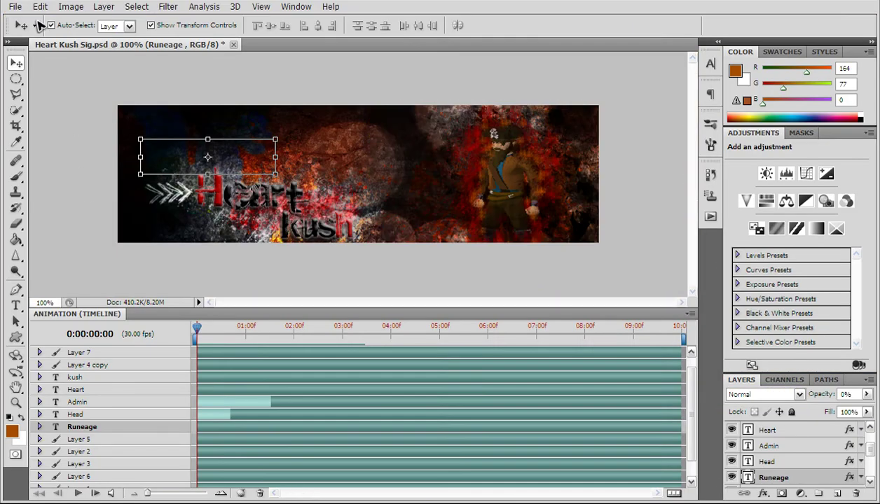
- Reopen the Save for Web & Devices export for the animated signature
click(15, 6)
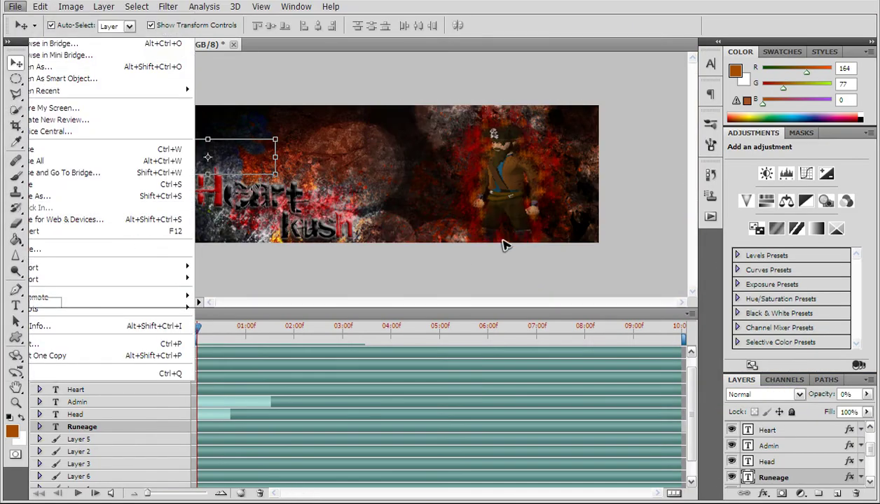
key(ctrl+alt+shift+s)
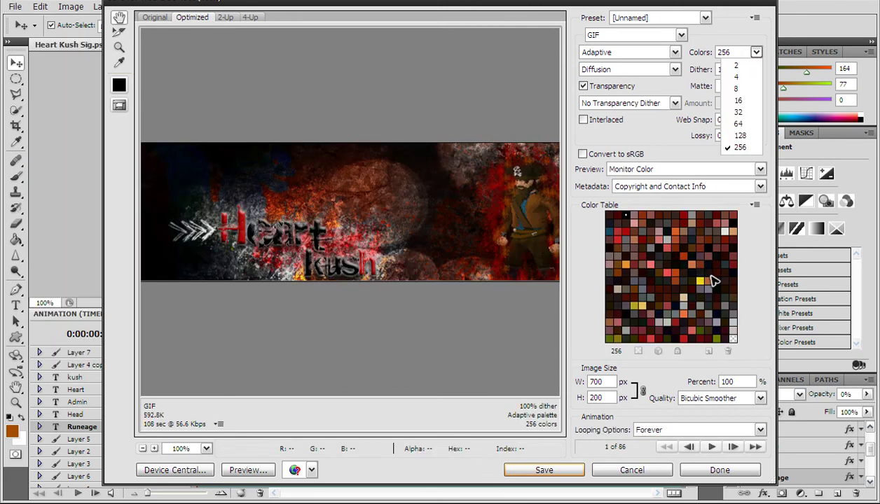
- Try to raise the GIF's color count to 3500
click(734, 53)
text(3)
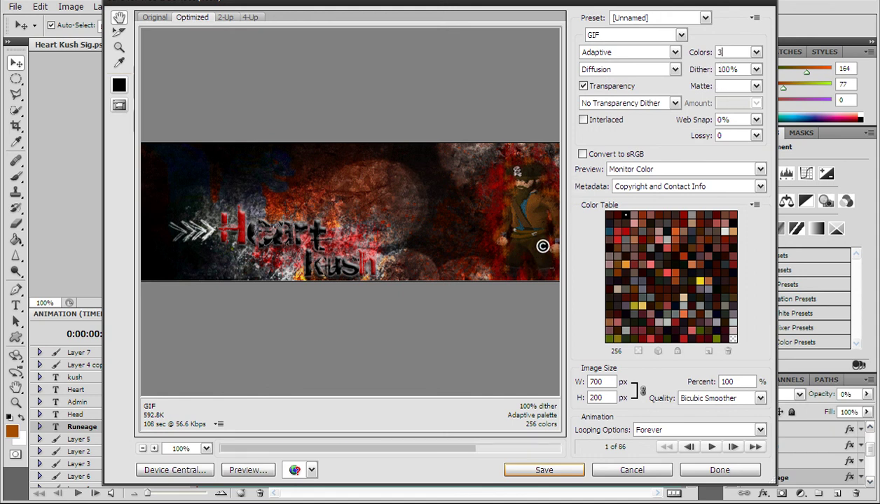
text(5)
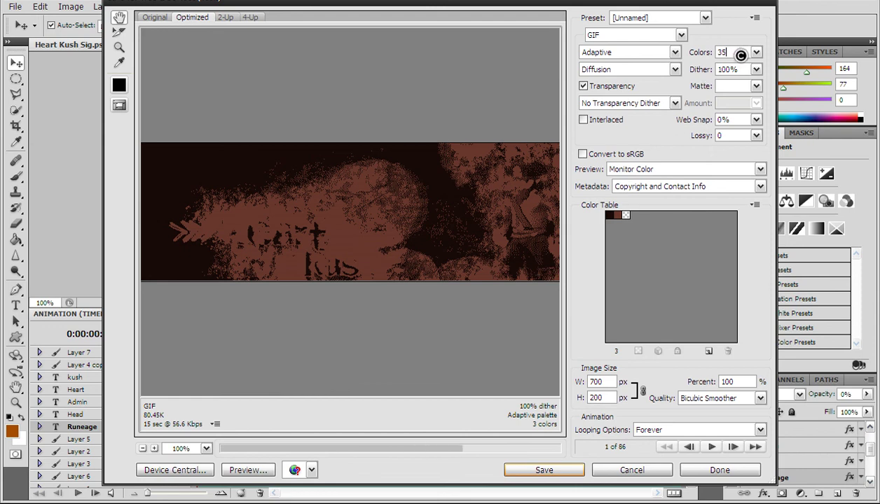
text(00)
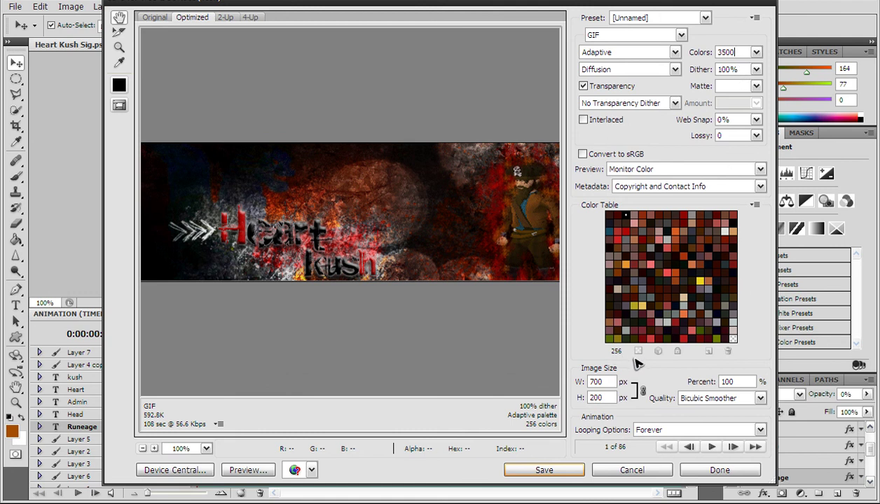
key(Return)
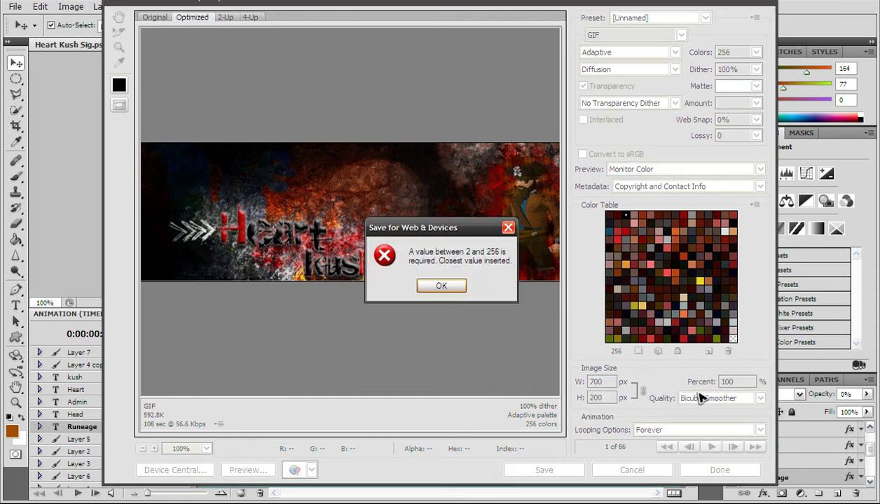
click(441, 286)
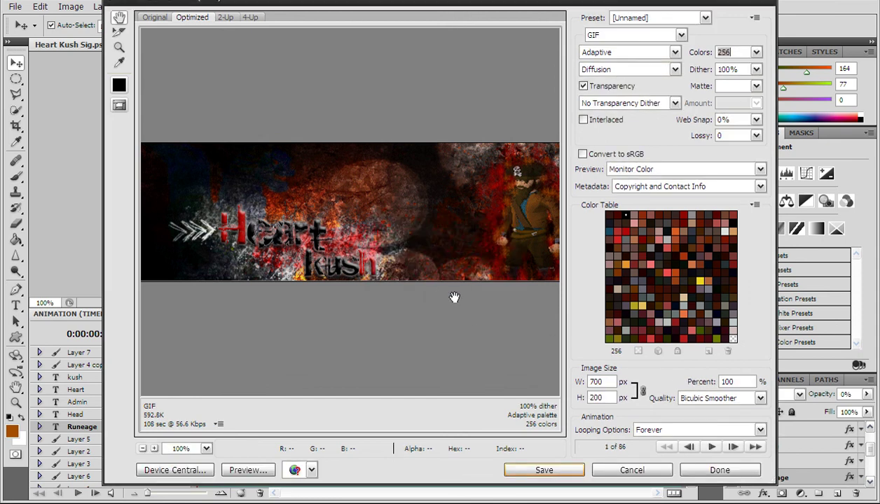
- Set the GIF's resampling quality to Bicubic Sharper and its color palette to Custom, keeping transparency enabled
click(729, 398)
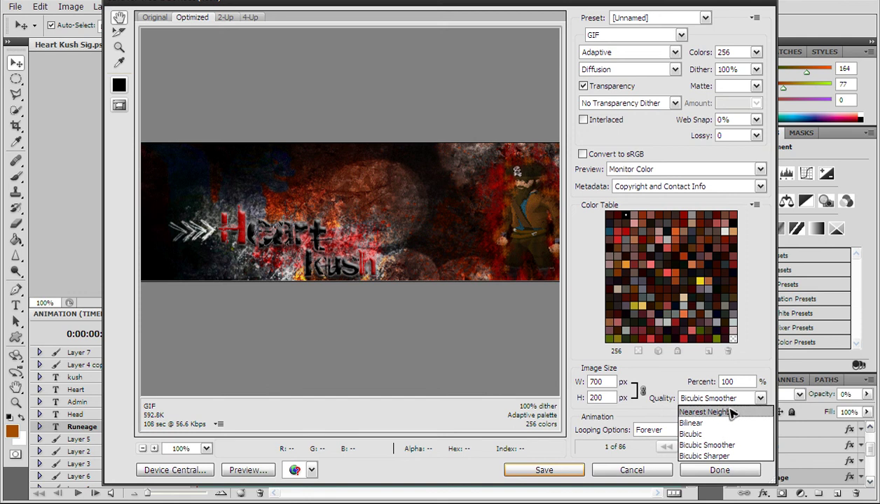
click(716, 456)
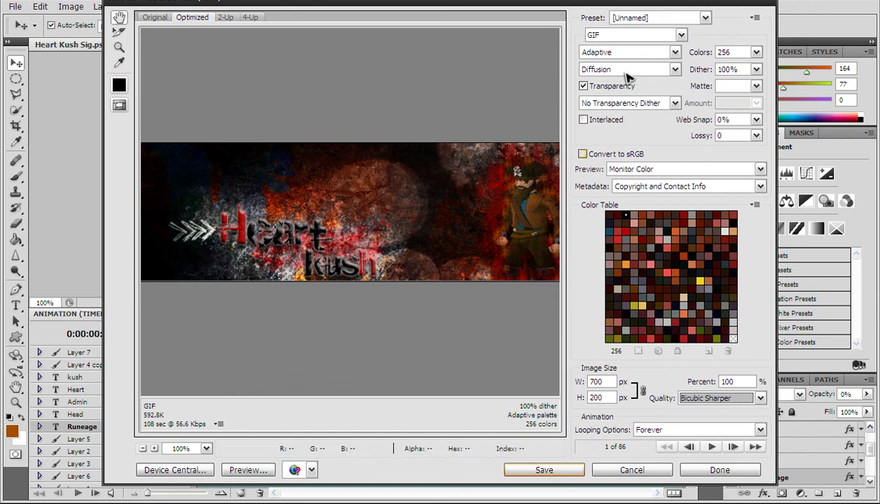
click(584, 86)
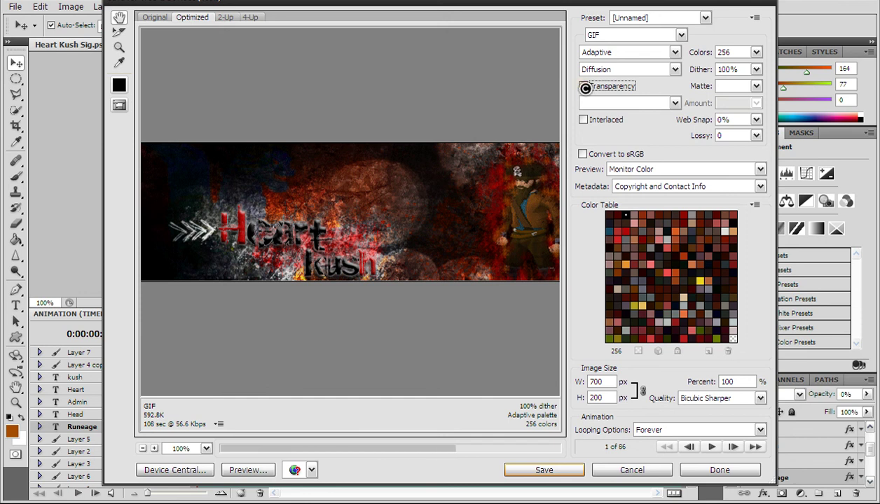
click(584, 86)
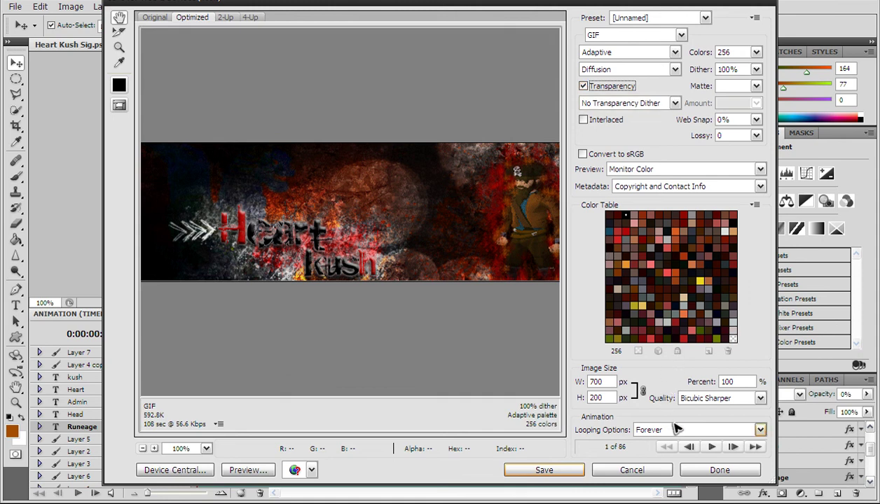
click(648, 54)
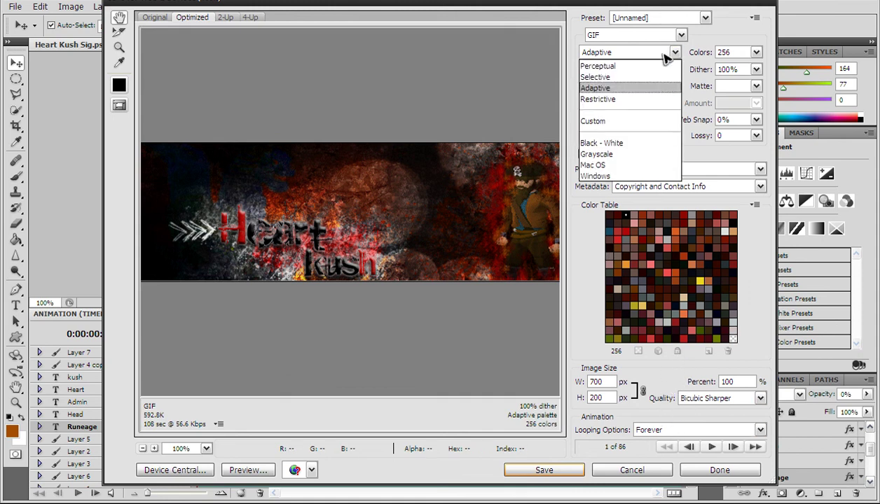
click(649, 125)
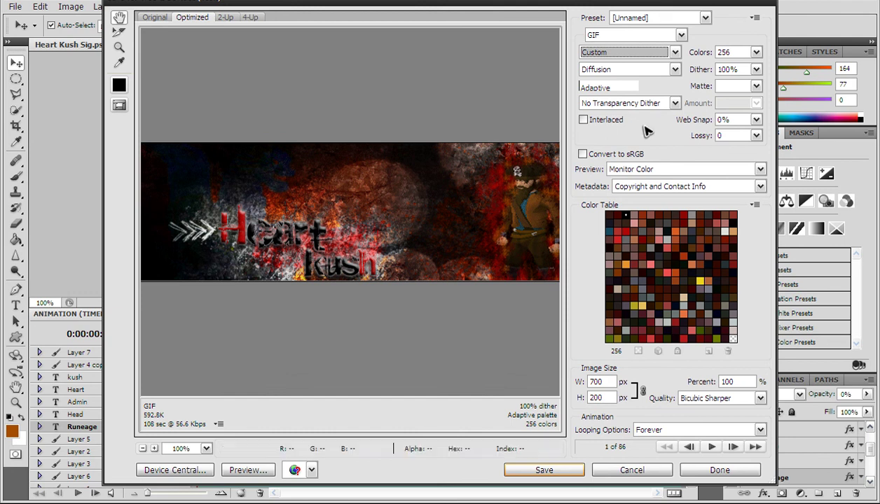
- Save the GIF to the Desktop as Heart-Kush-Sig.gif, replacing the existing file
click(568, 475)
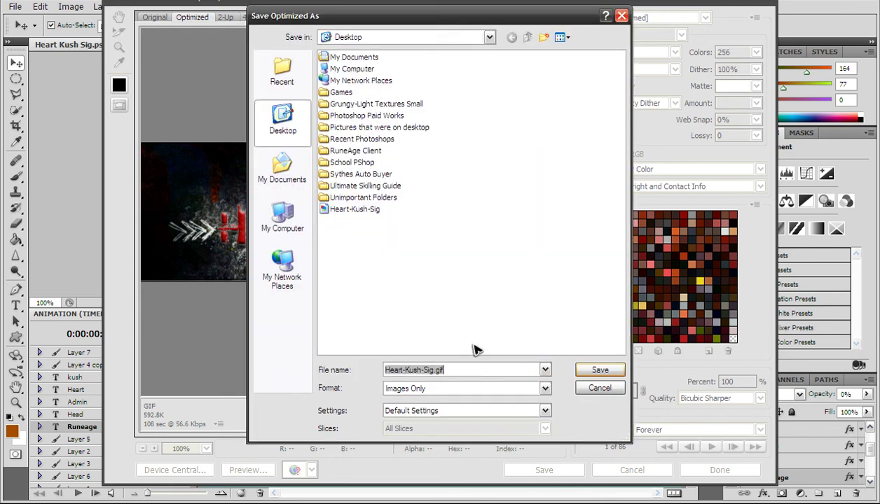
click(585, 370)
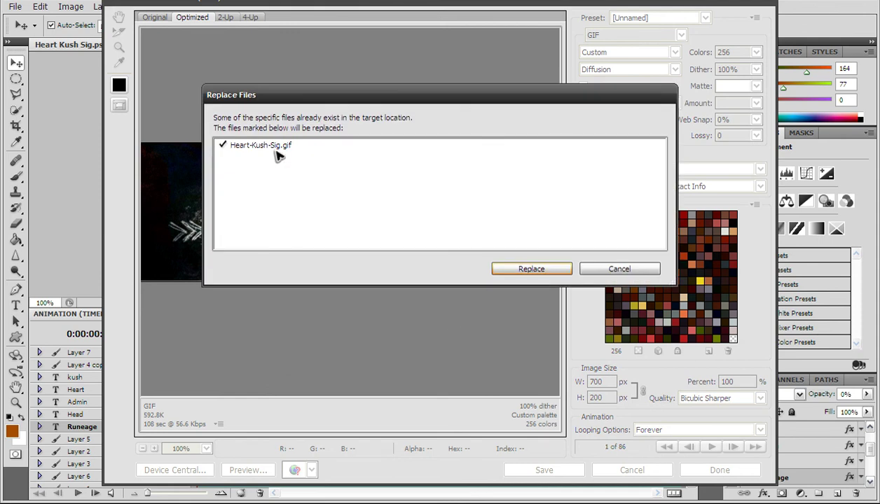
click(524, 270)
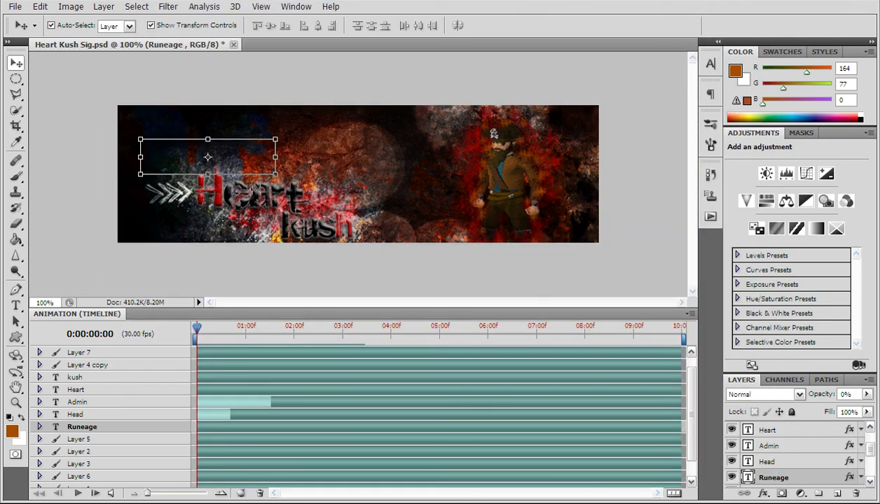
- View the re-exported Heart-Kush-Sig GIF from the desktop and close the image viewer
key(super+d)
double_click(129, 356)
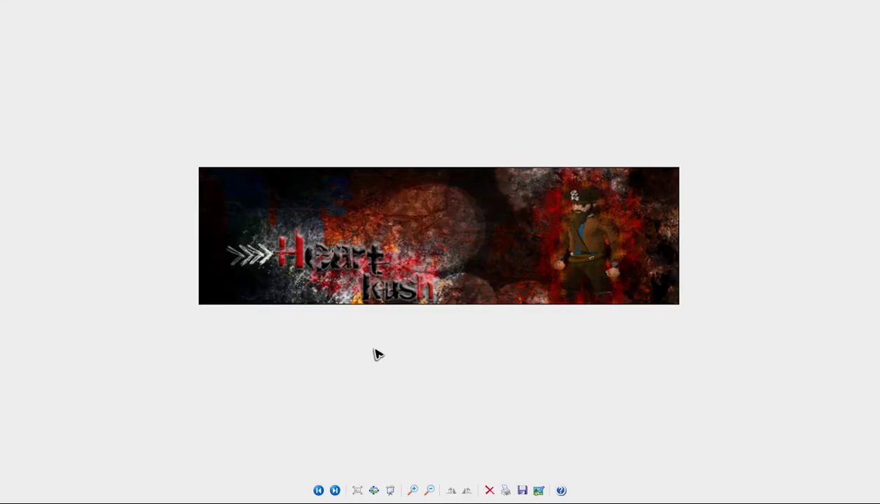
key(alt+F4)
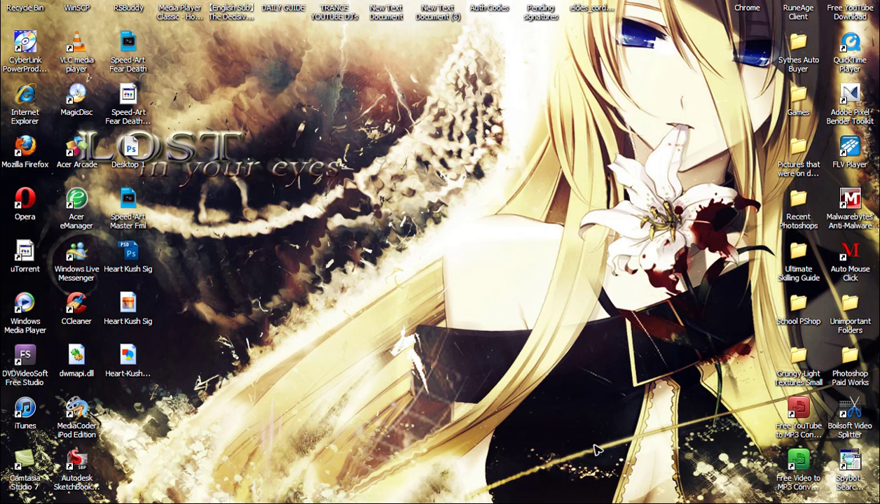